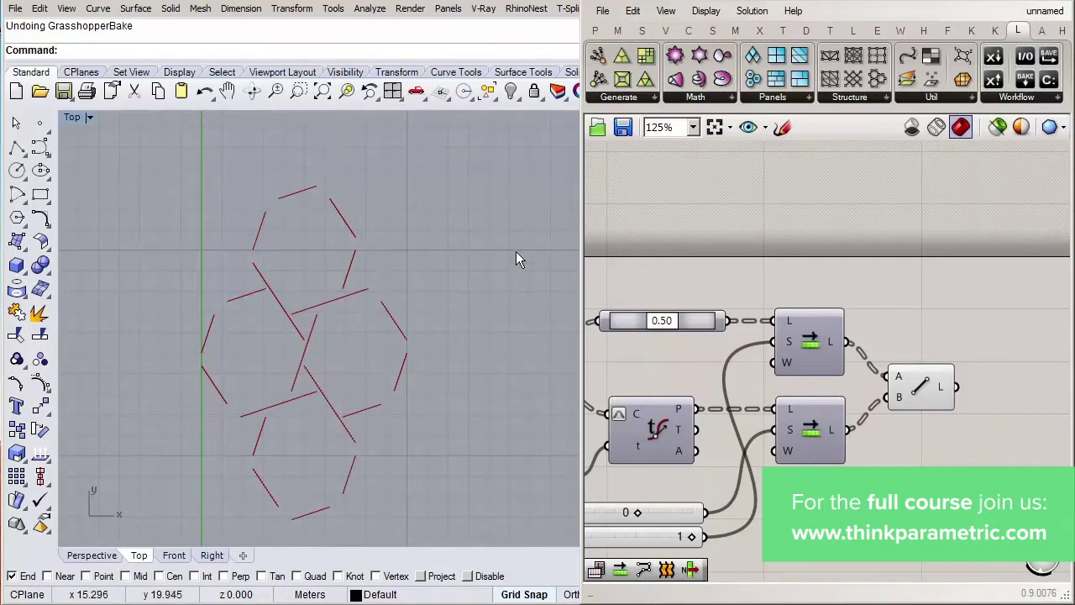
Turn the Hexagonal cells component's preview on, then off again.
scroll(370, 324, up, 2)
scroll(368, 337, up, 1)
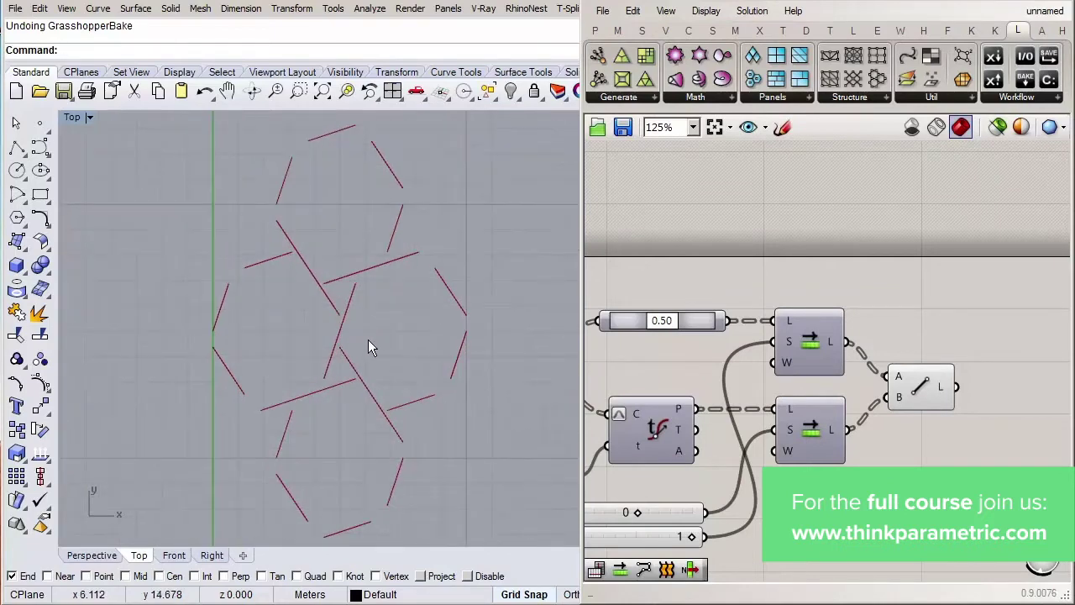
scroll(367, 344, up, 2)
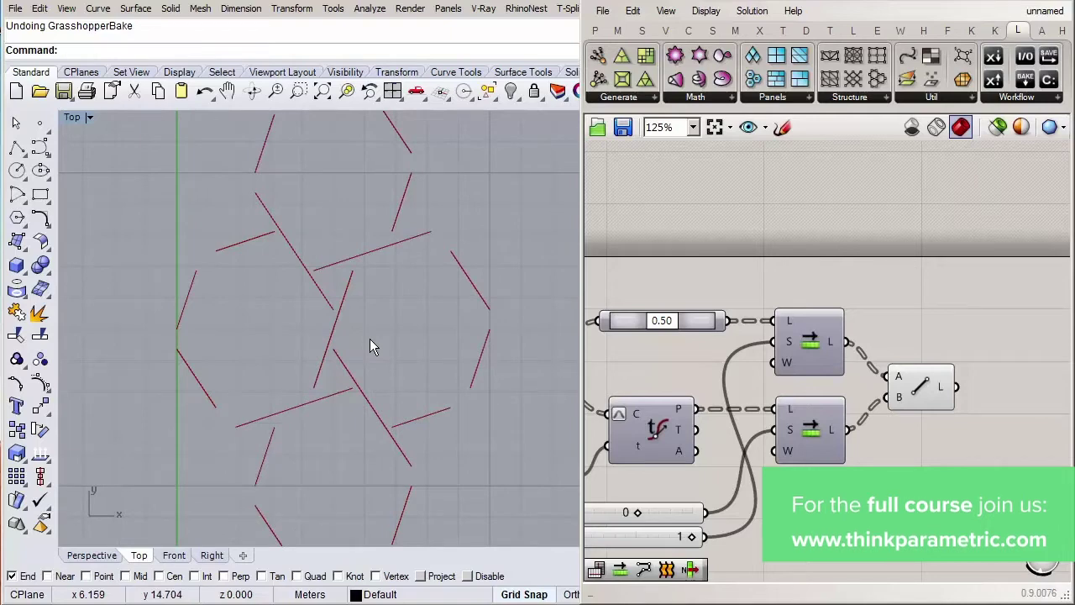
scroll(889, 448, down, 3)
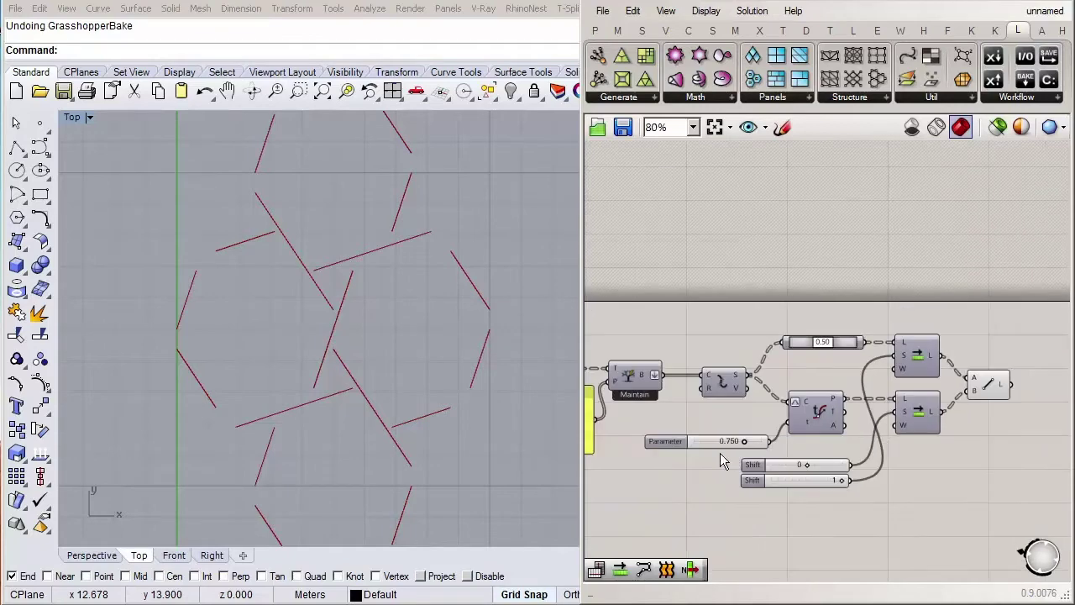
scroll(720, 452, down, 3)
right_drag(741, 448, 871, 444)
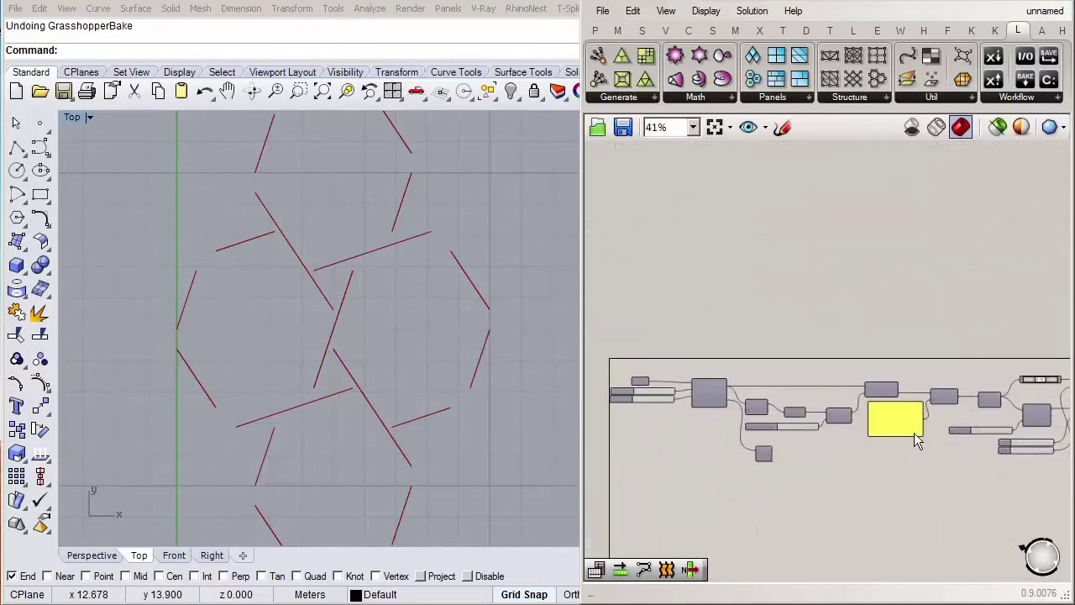
scroll(862, 435, up, 2)
scroll(862, 430, up, 2)
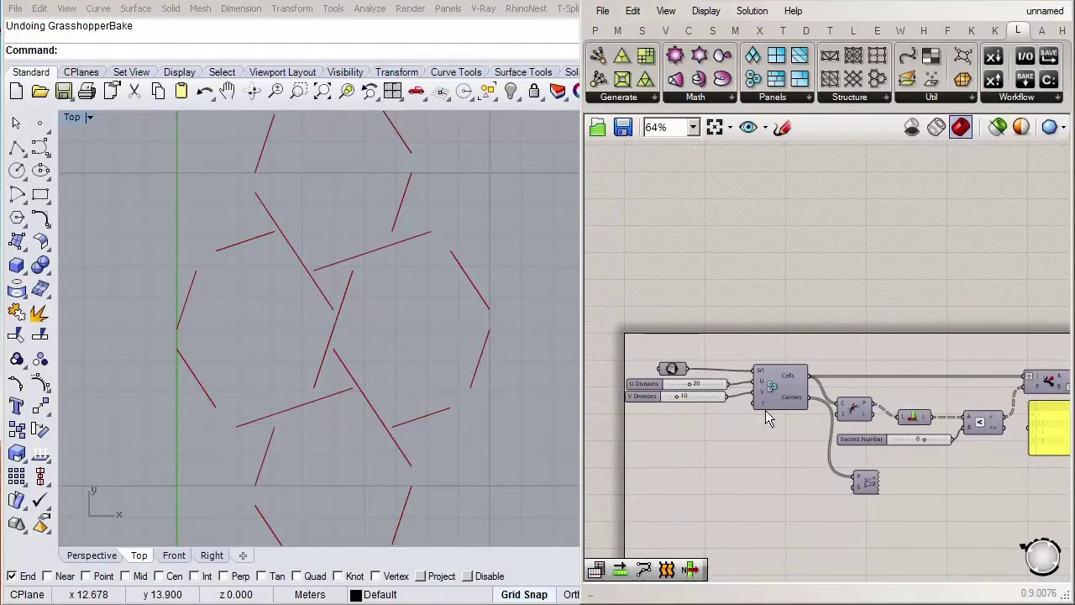
scroll(731, 411, up, 2)
scroll(699, 407, up, 1)
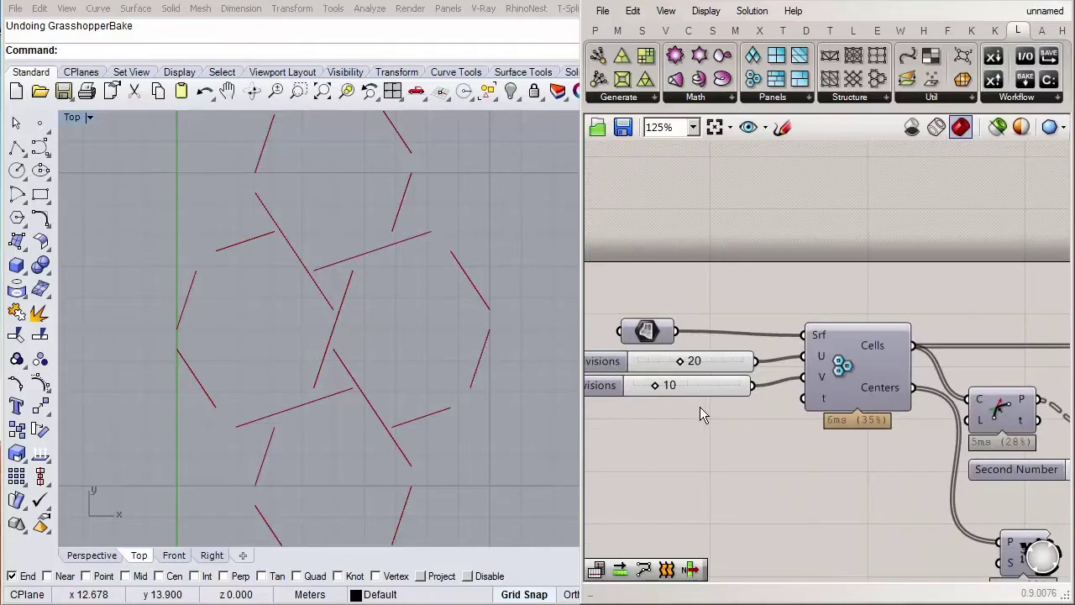
click(847, 419)
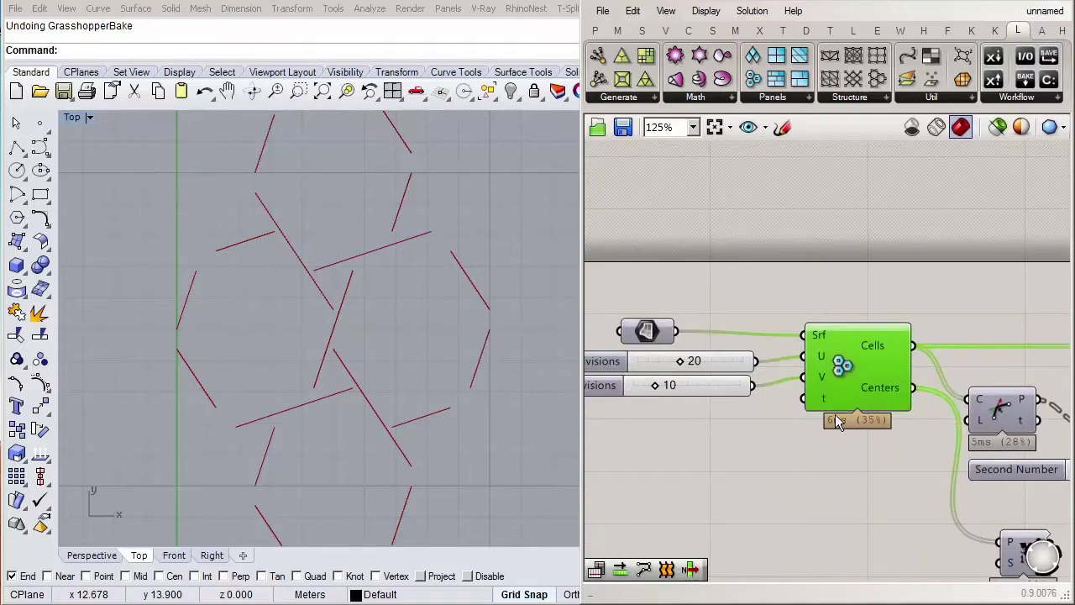
middle_click(771, 466)
click(769, 467)
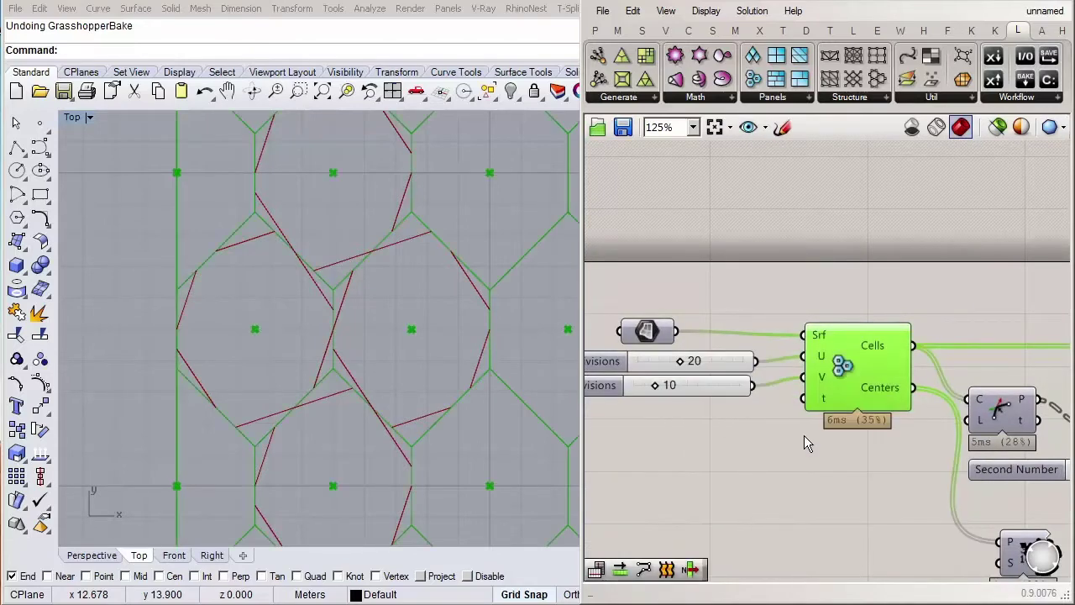
click(765, 465)
click(847, 385)
middle_click(788, 469)
click(842, 422)
Enable Tree Branch preview so the four chosen cells show in green.
right_drag(926, 399, 727, 387)
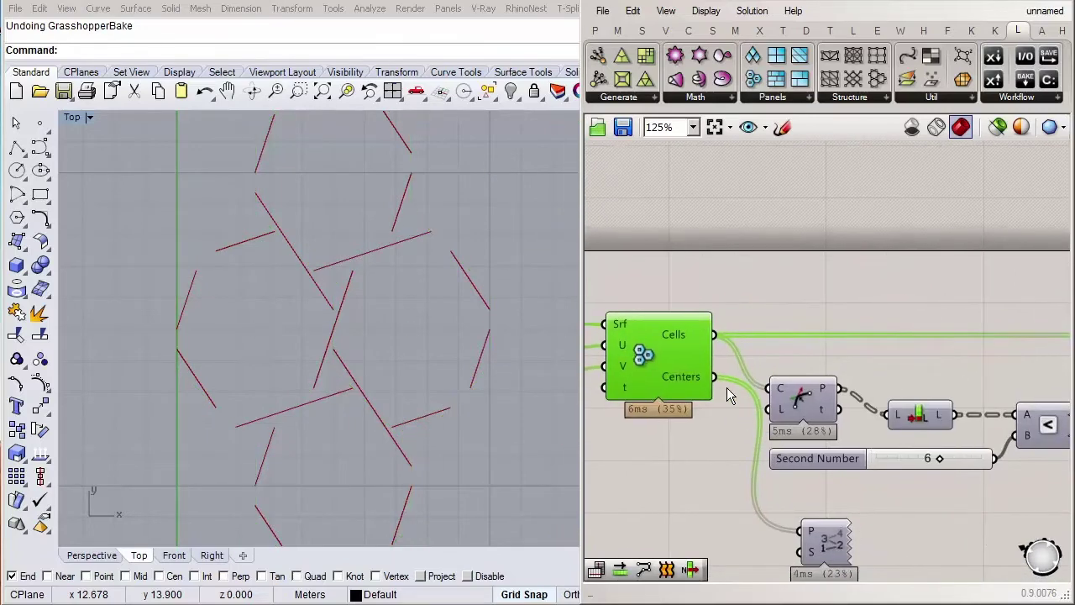
right_drag(953, 438, 879, 439)
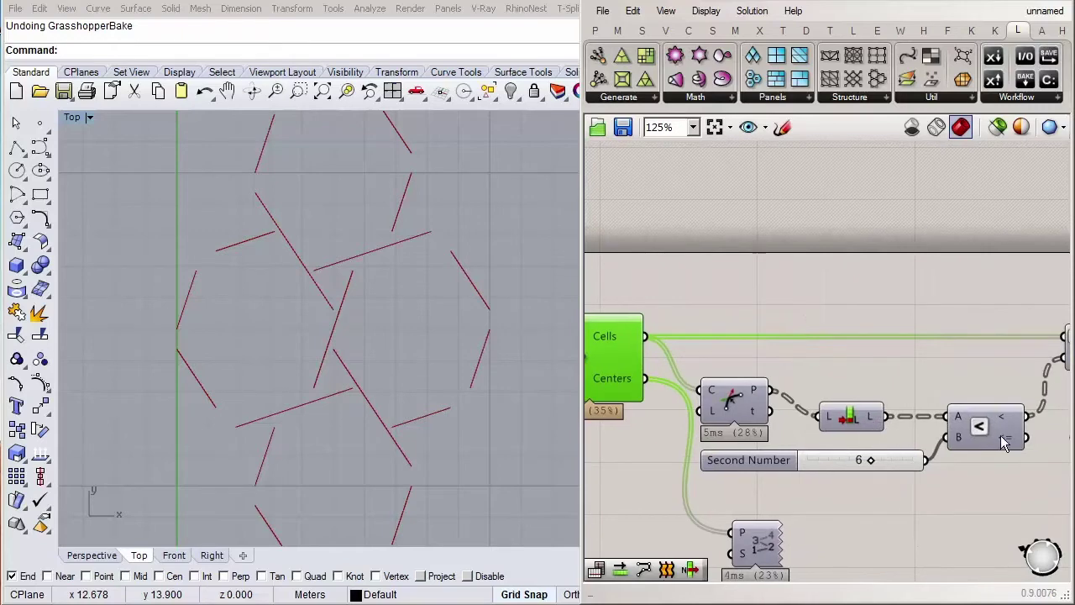
right_drag(1001, 435, 696, 417)
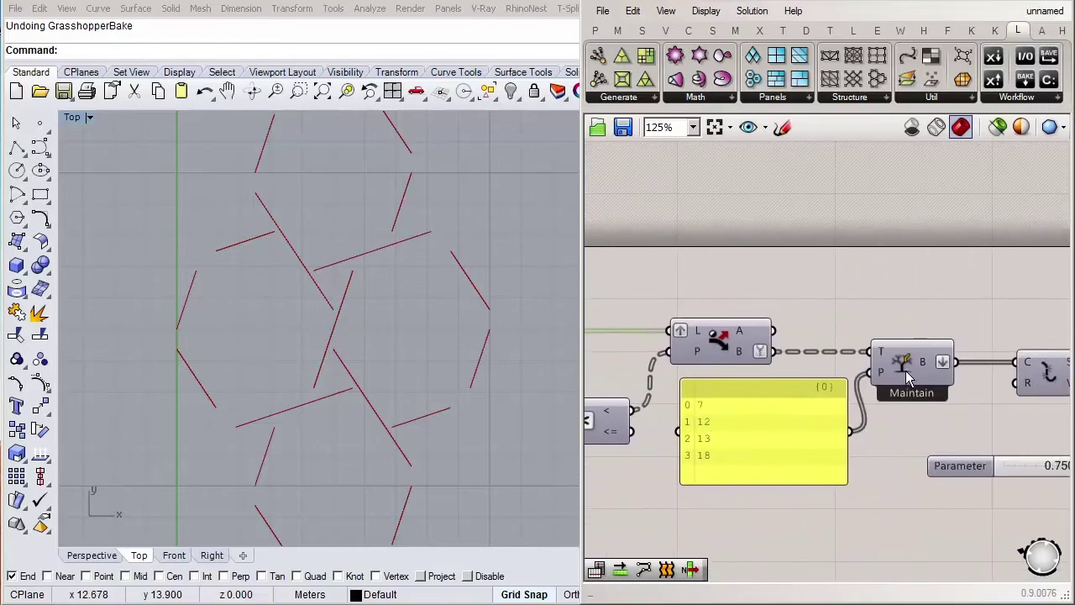
click(907, 374)
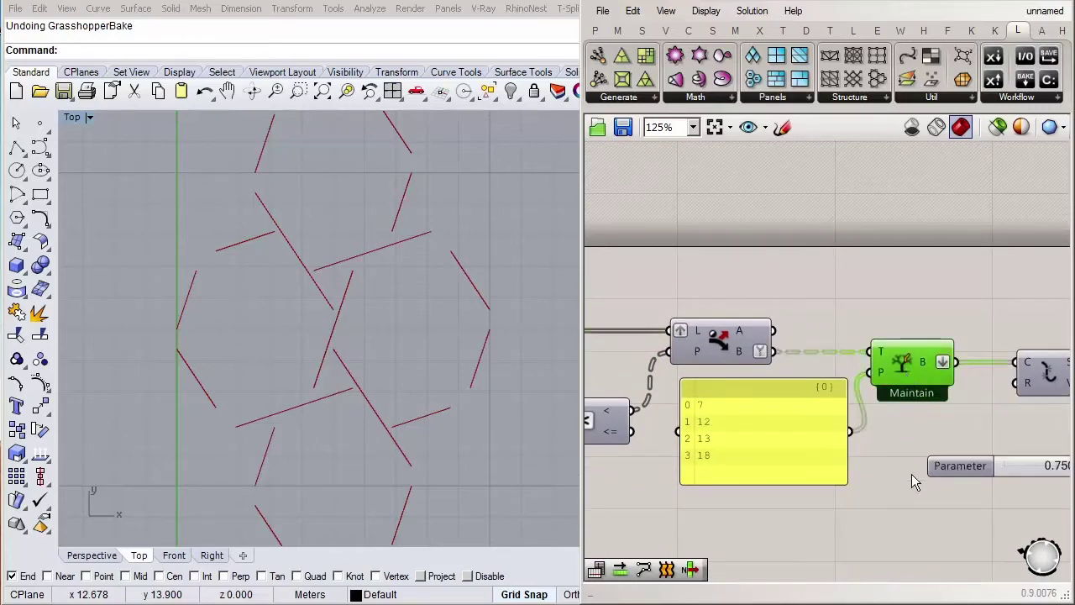
middle_click(911, 473)
click(962, 438)
scroll(374, 395, down, 2)
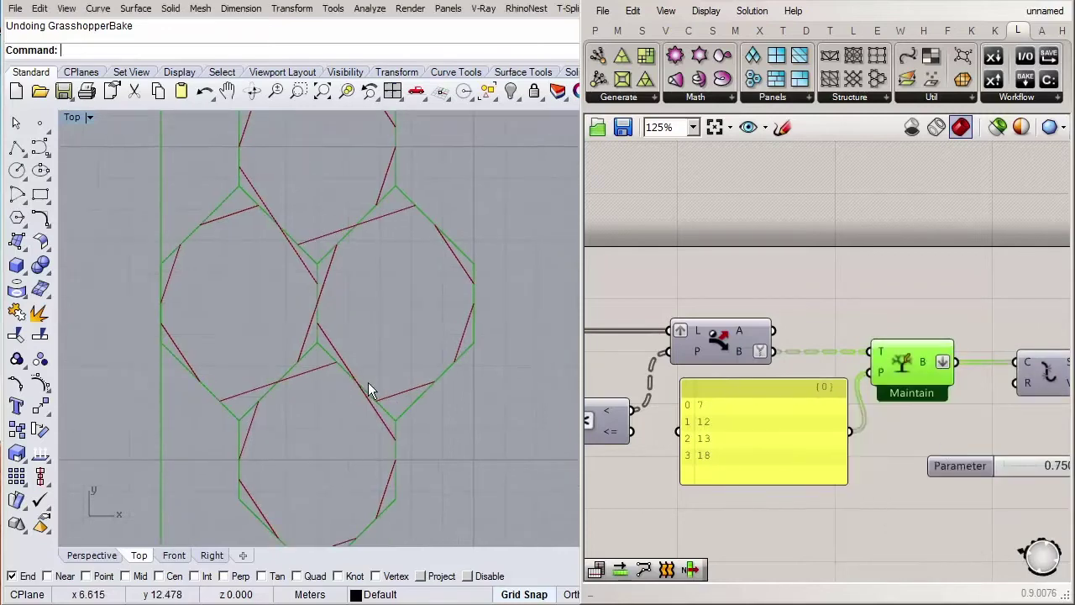
scroll(374, 399, down, 2)
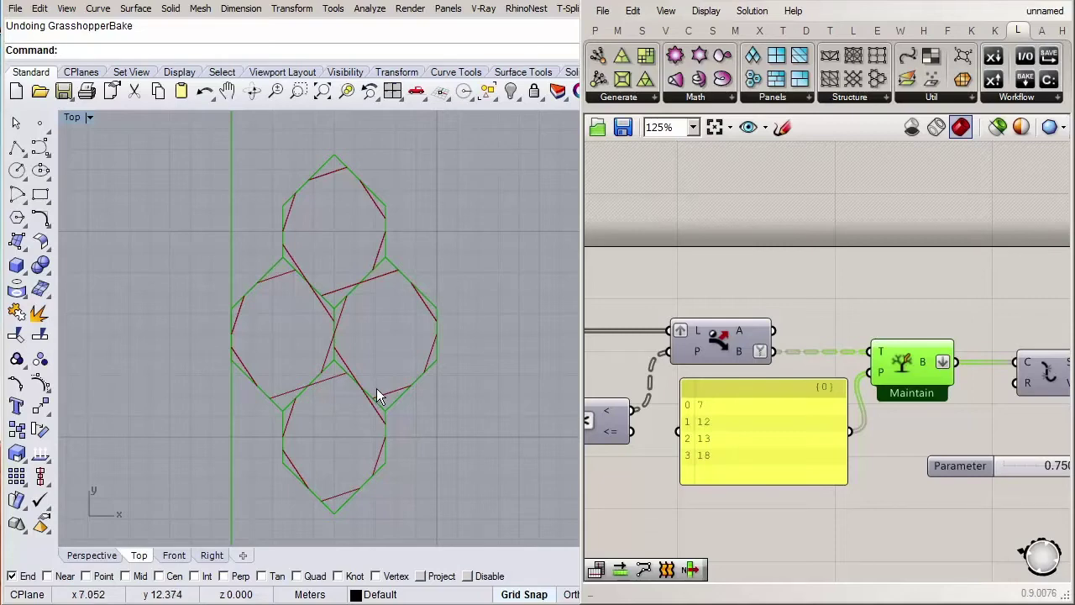
Hide the Tree Branch preview and show the 0.50 slider's line end points.
middle_click(895, 504)
click(952, 446)
mouse_move(990, 421)
right_down()
mouse_move(694, 401)
mouse_move(663, 413)
right_up()
right_drag(859, 454, 762, 451)
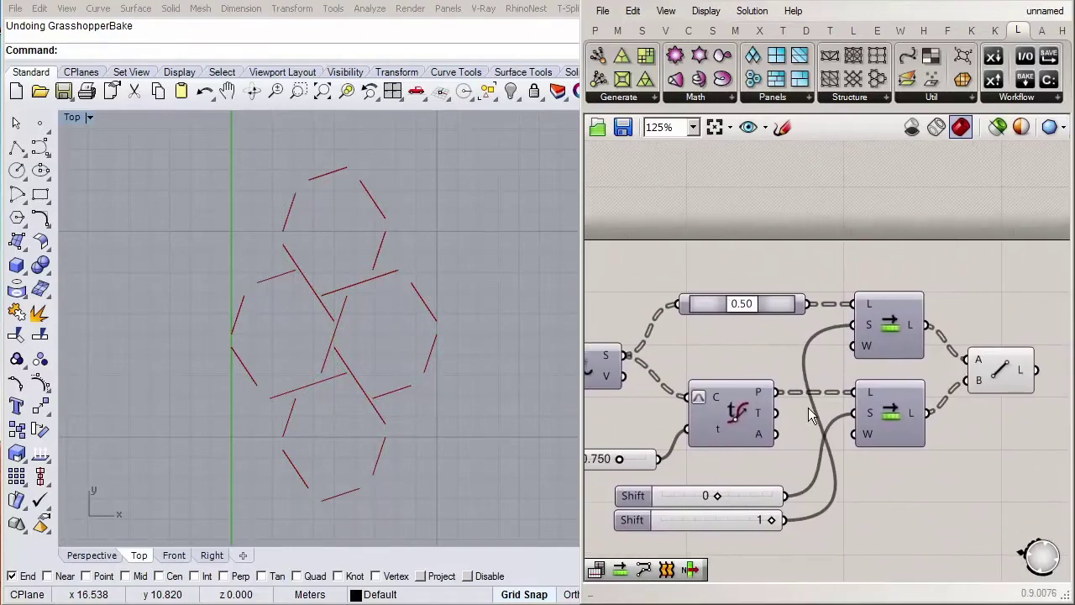
click(764, 308)
middle_click(749, 363)
click(781, 339)
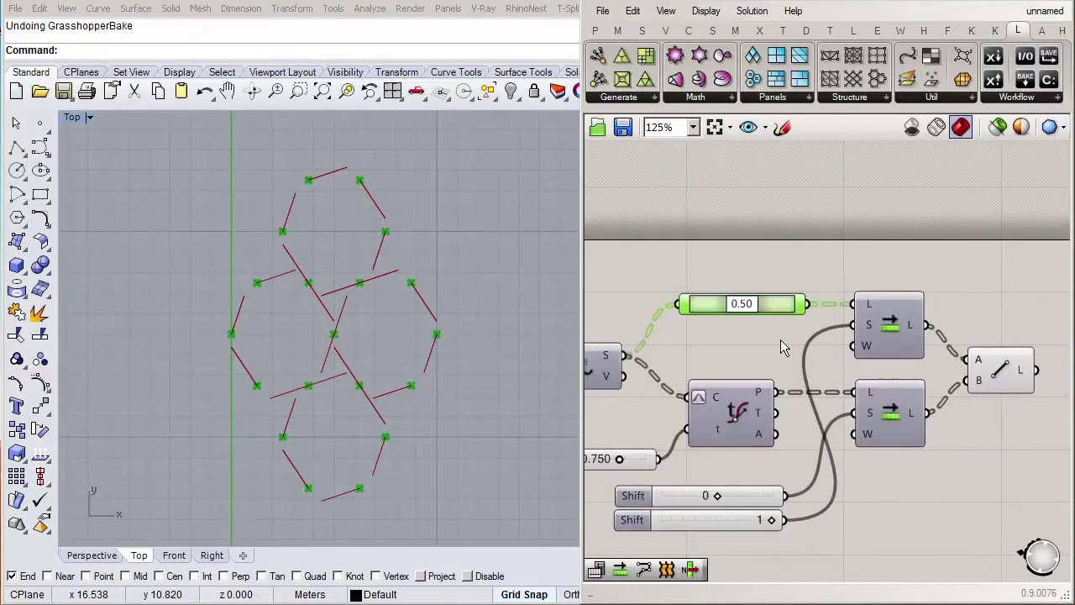
Turn on Evaluate Curve preview to show points along each hexagon edge.
click(742, 431)
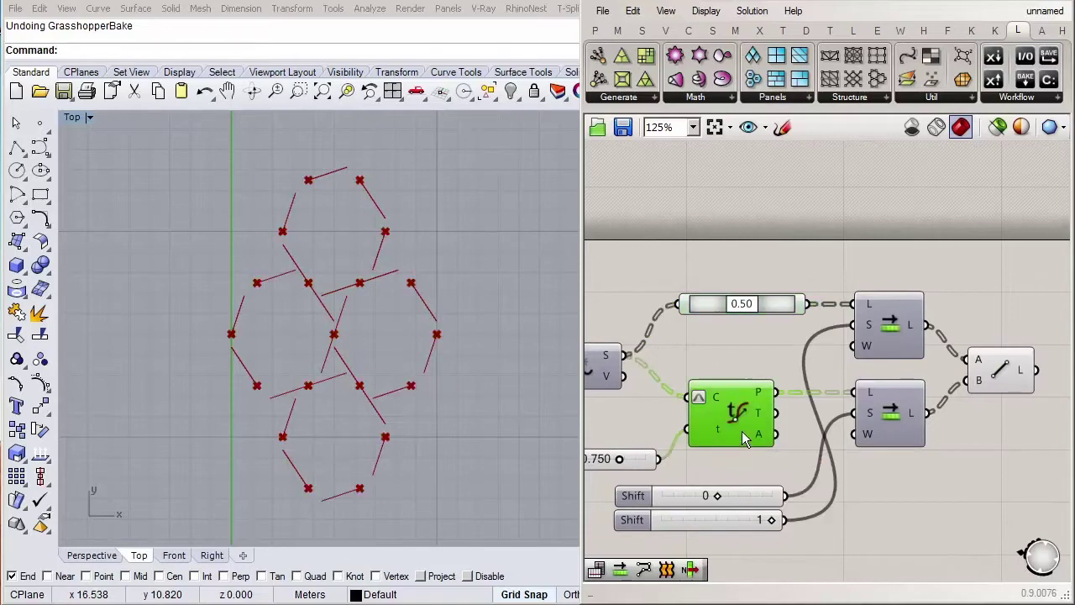
middle_click(742, 431)
click(780, 402)
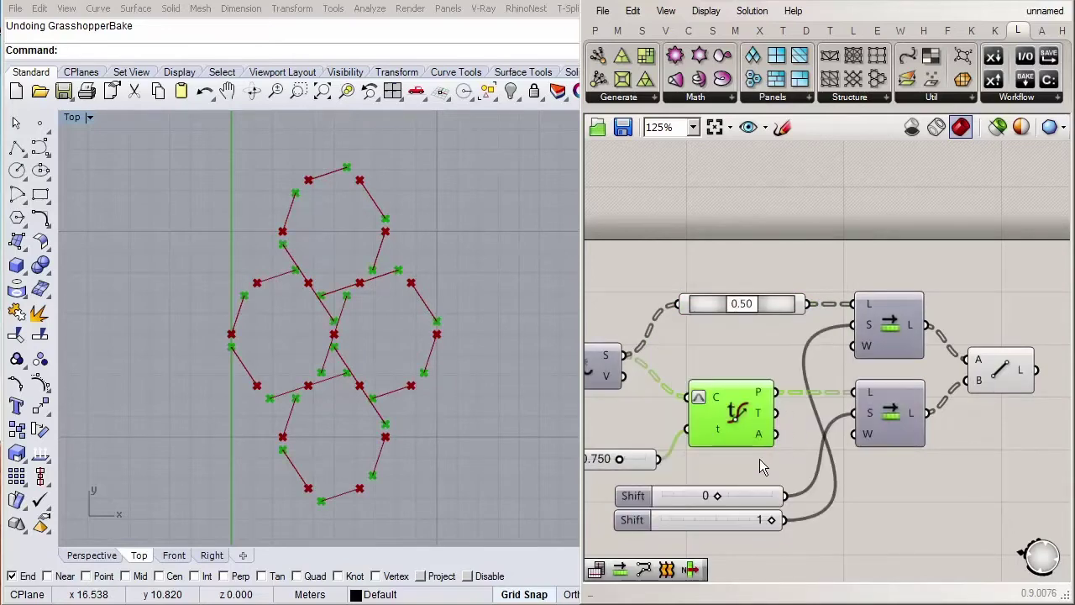
scroll(760, 459, up, 1)
scroll(722, 460, up, 1)
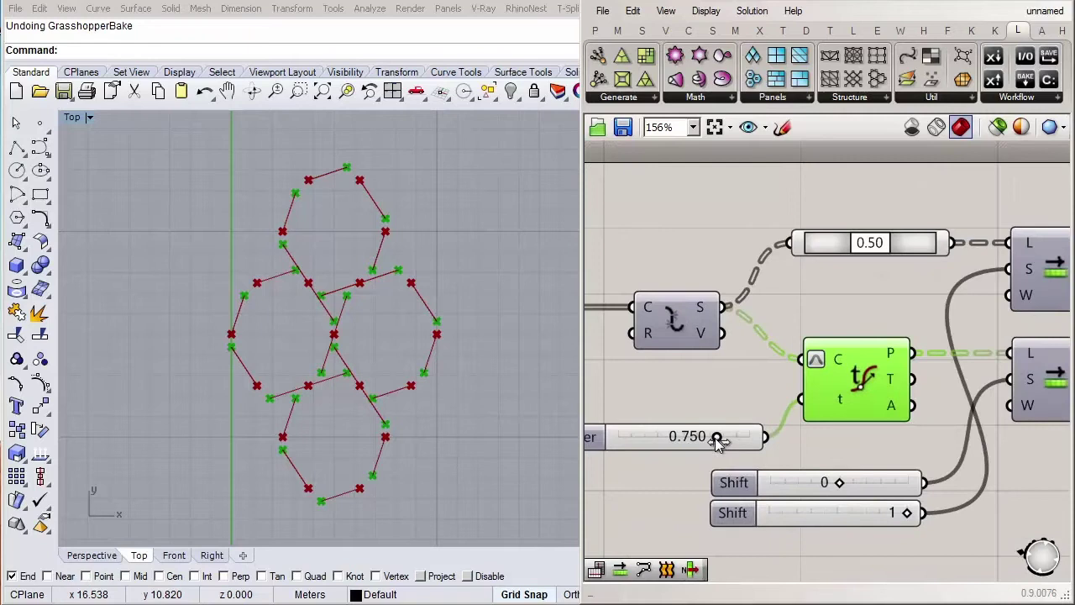
Test a lower Parameter value, then set the slider to exactly 0.75.
mouse_move(717, 436)
mouse_down()
mouse_move(637, 438)
mouse_move(744, 438)
mouse_move(689, 436)
mouse_move(714, 437)
mouse_up()
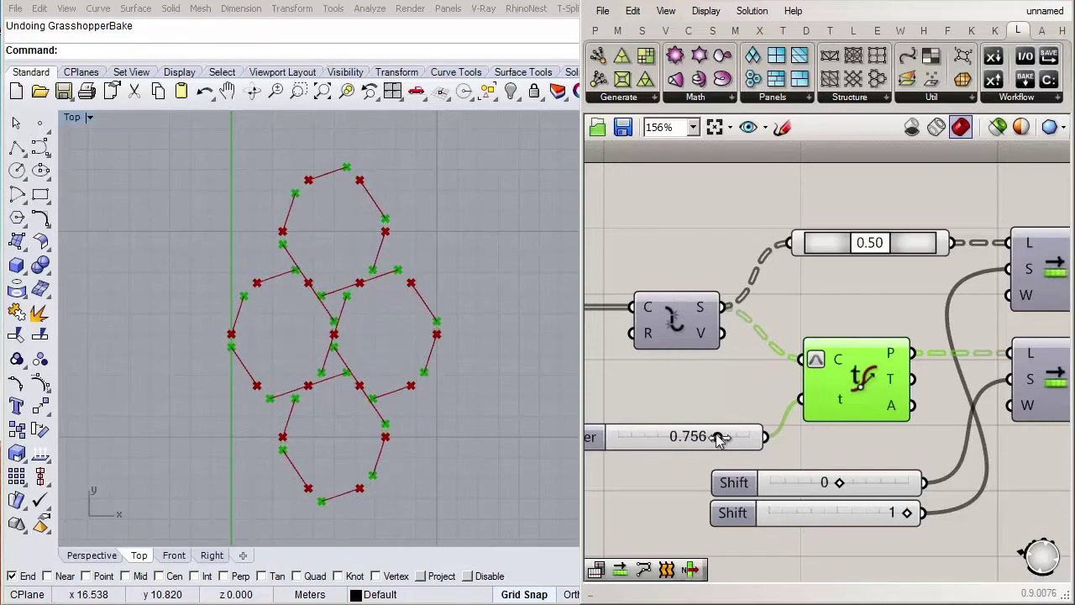
double_click(694, 436)
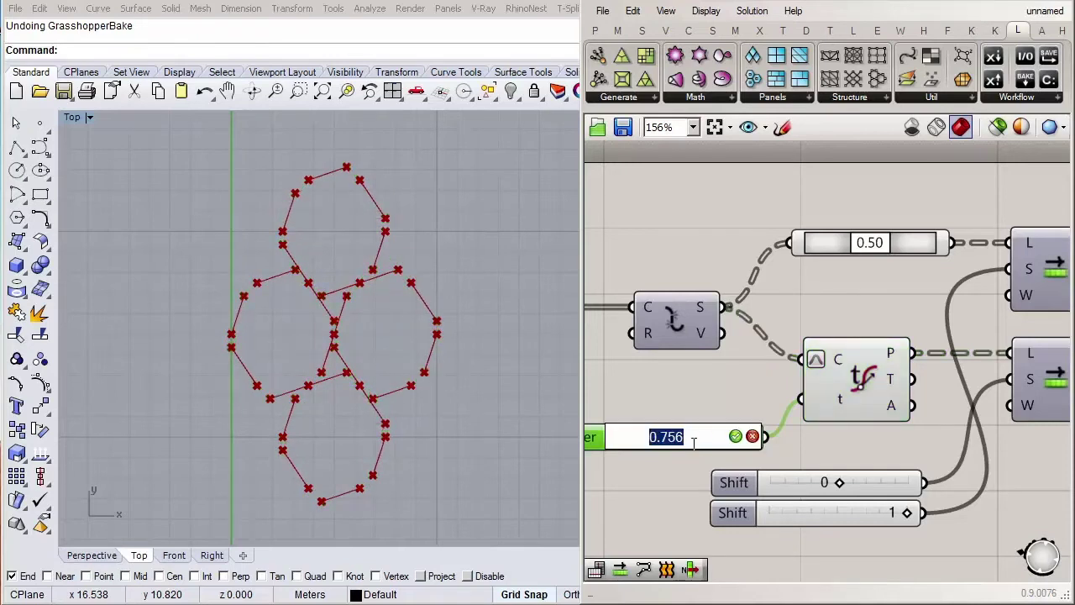
text(0.7)
text(5)
key(Return)
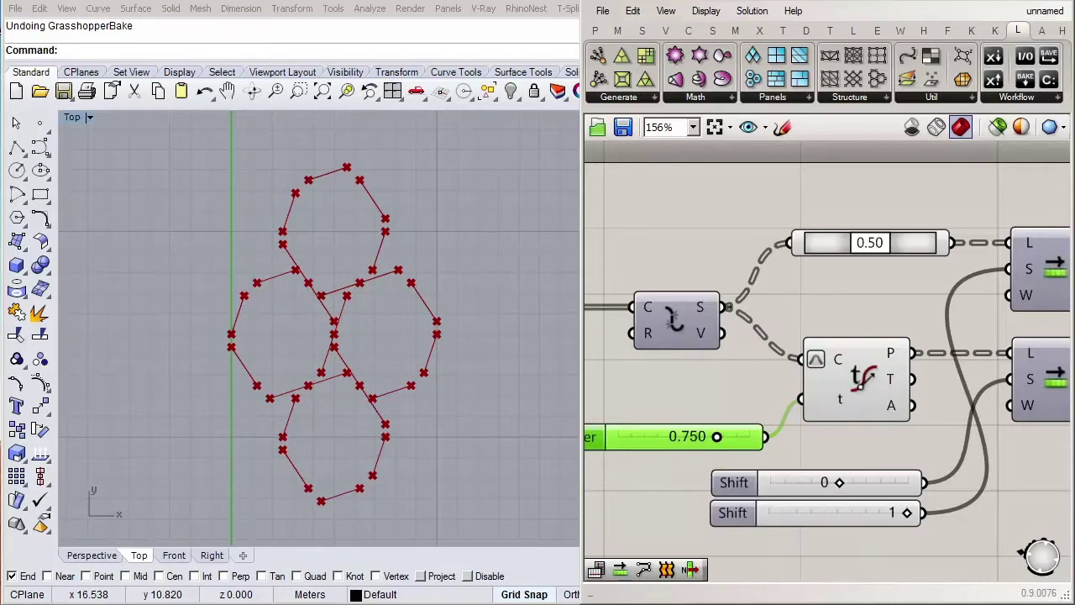
Turn off the Evaluate Curve preview to hide the edge points.
right_drag(866, 375, 846, 396)
click(844, 398)
middle_click(842, 401)
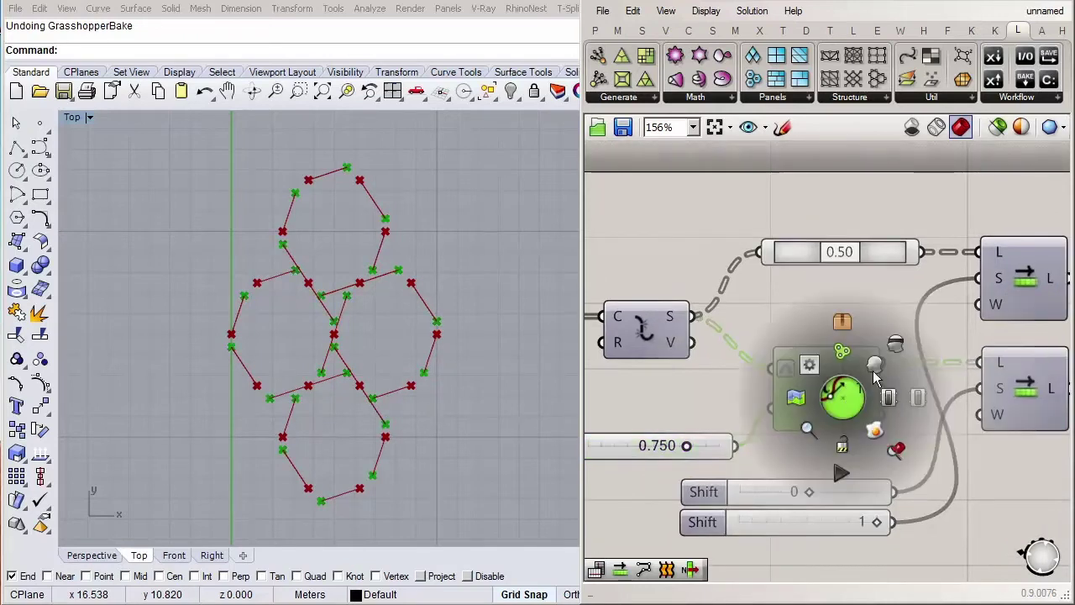
click(903, 348)
Select the Line component to highlight its segments in green.
right_drag(907, 354, 792, 422)
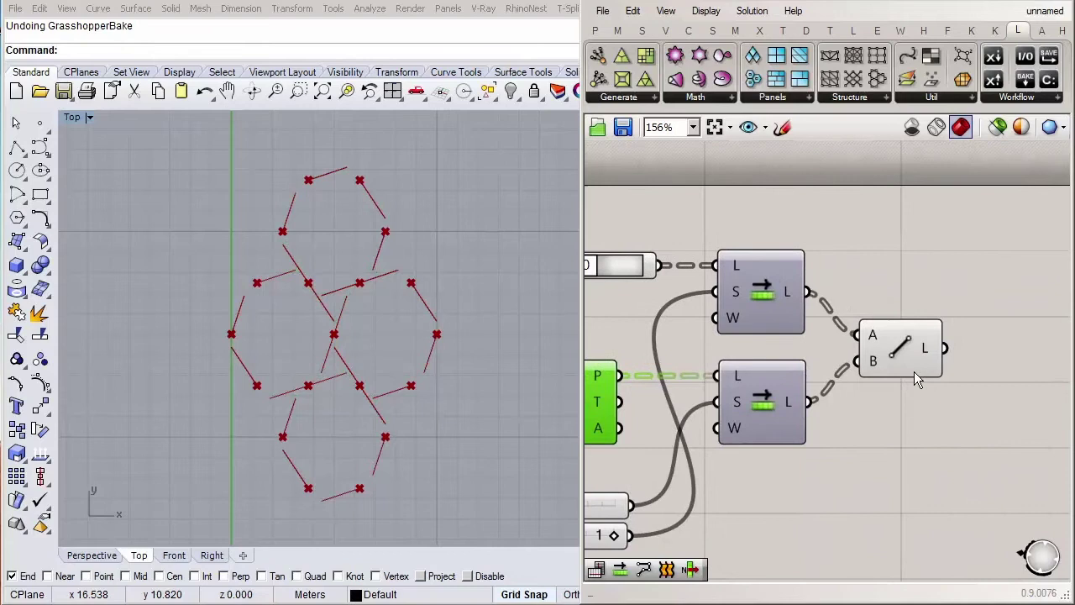
mouse_move(914, 372)
right_down()
mouse_move(864, 417)
mouse_move(846, 406)
mouse_move(837, 426)
right_up()
scroll(864, 418, up, 2)
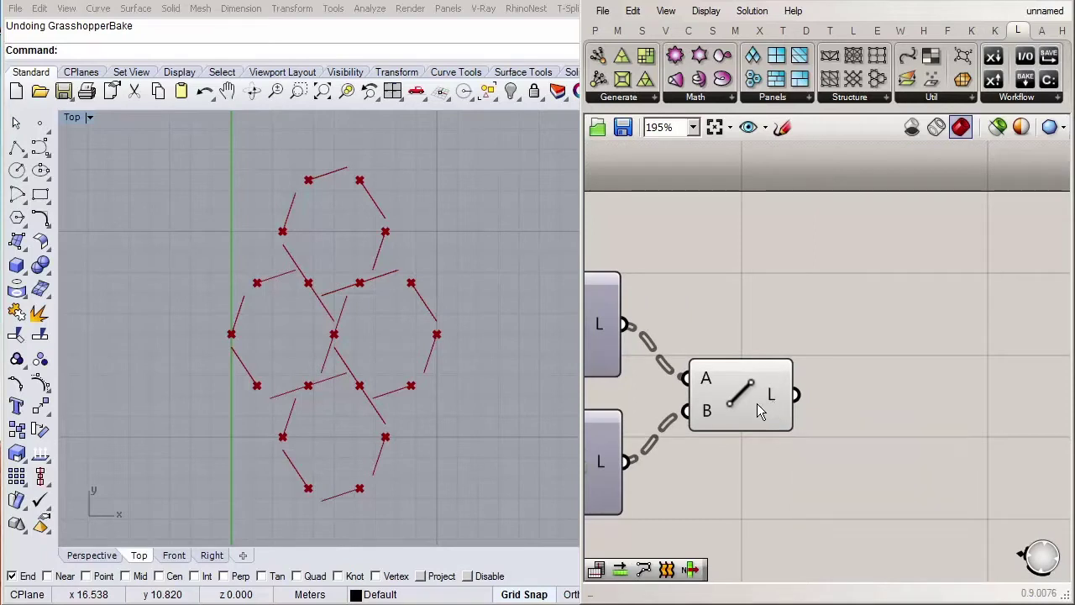
click(760, 411)
right_drag(760, 461, 864, 442)
scroll(773, 494, down, 3)
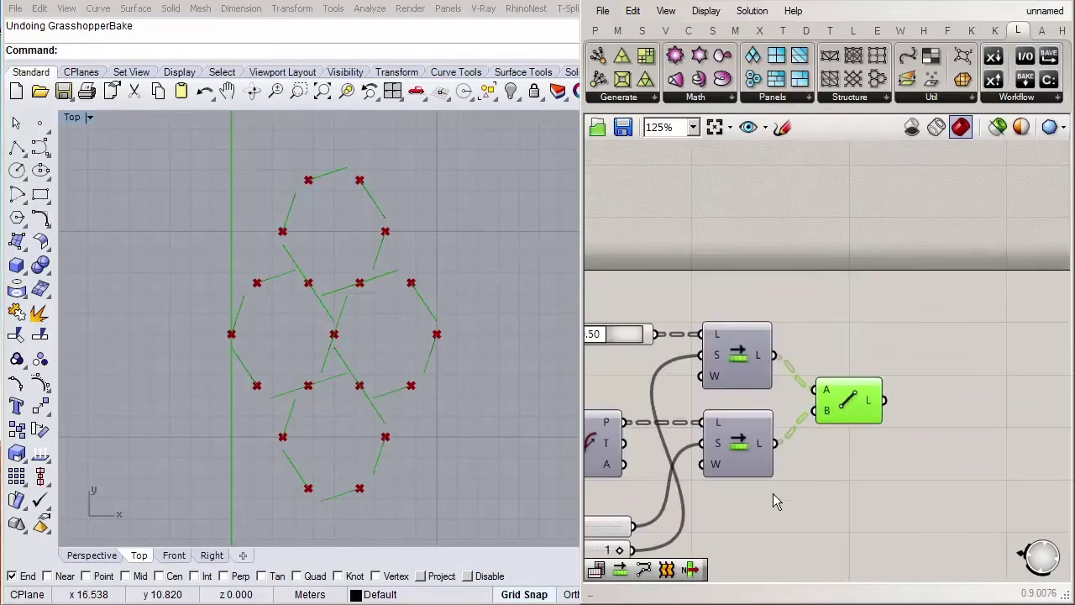
right_drag(773, 493, 831, 475)
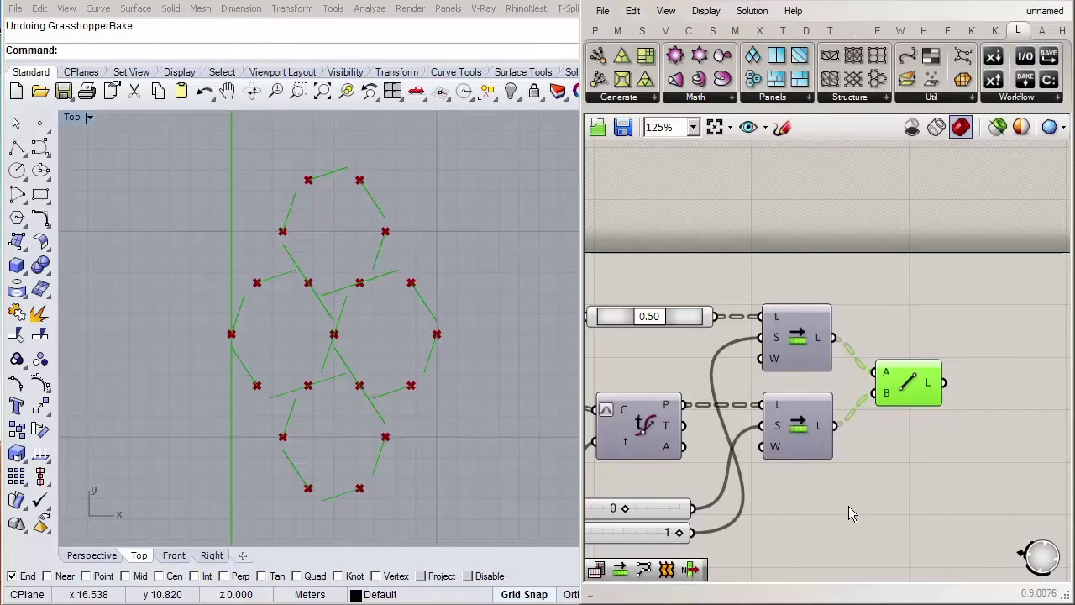
Duplicate the two Shift List components and place the copies to the right.
drag(847, 505, 812, 319)
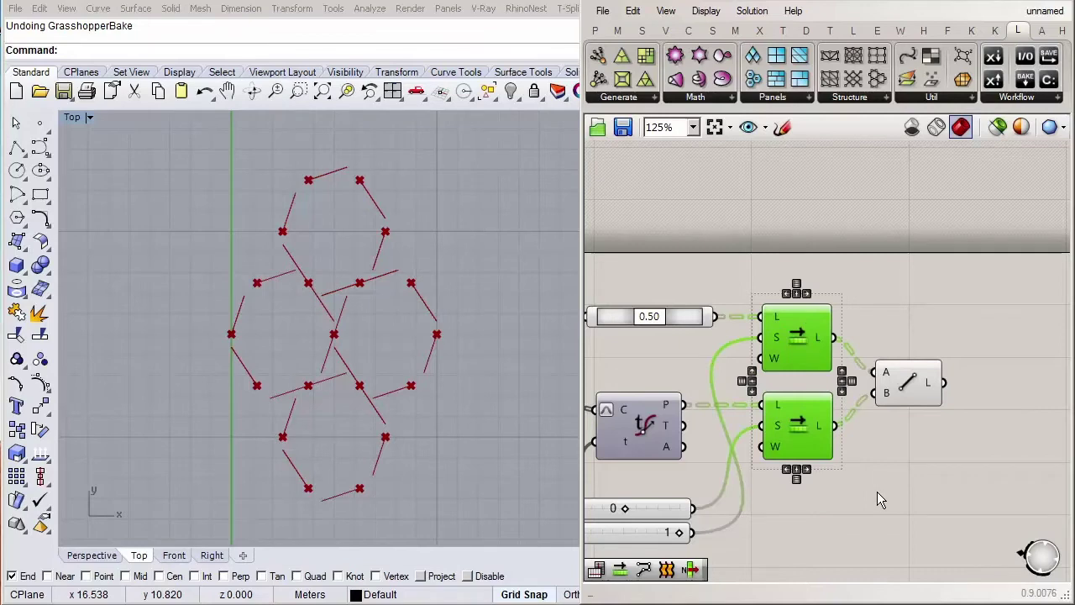
key(ctrl+c)
key(ctrl+v)
right_drag(877, 492, 791, 484)
drag(731, 361, 1012, 367)
click(883, 429)
mouse_move(883, 430)
right_down()
mouse_move(817, 433)
mouse_move(797, 418)
right_up()
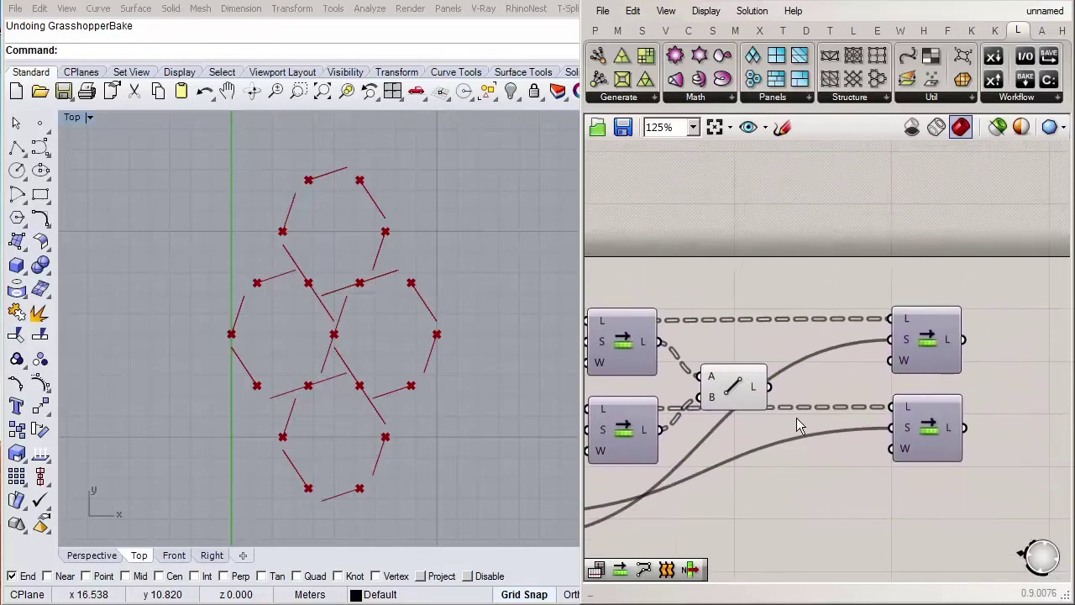
scroll(797, 418, up, 3)
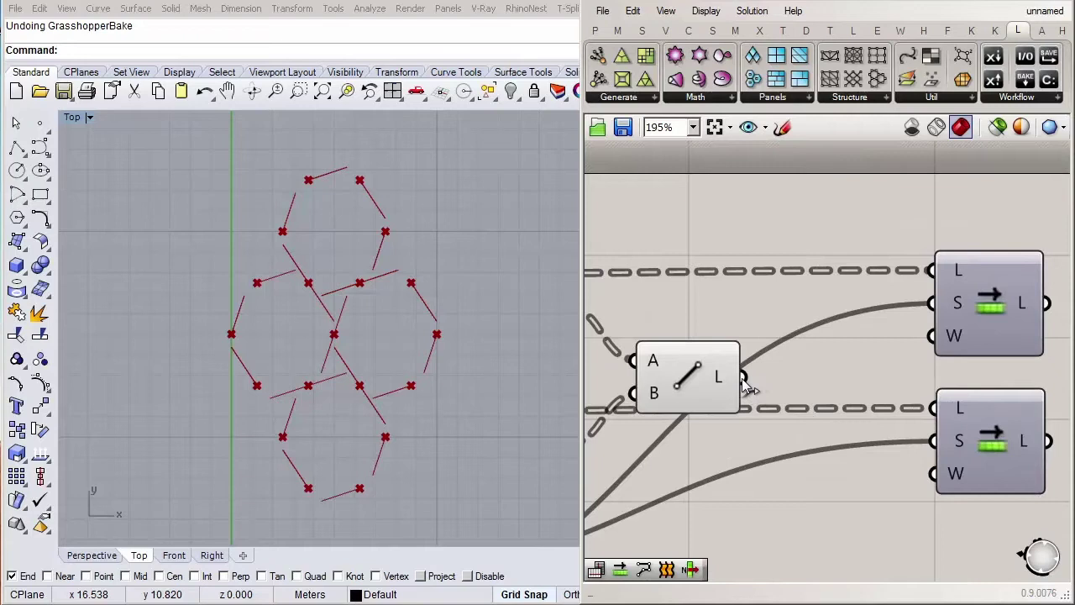
Wire the Line output L into the L input of both copied Shift Lists.
drag(742, 384, 933, 271)
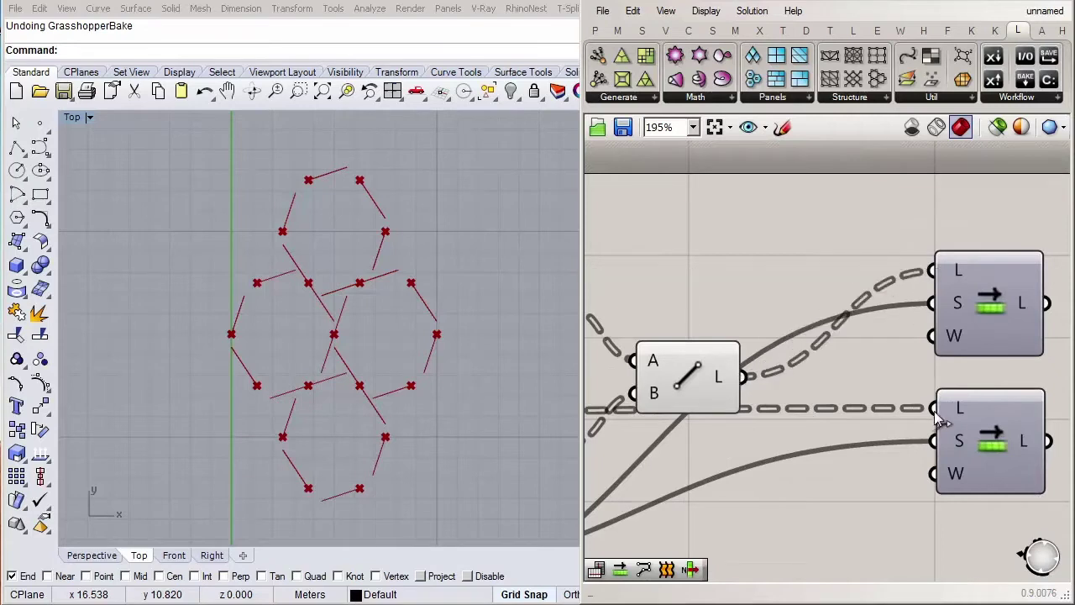
shift+drag(933, 409, 740, 377)
scroll(827, 437, down, 3)
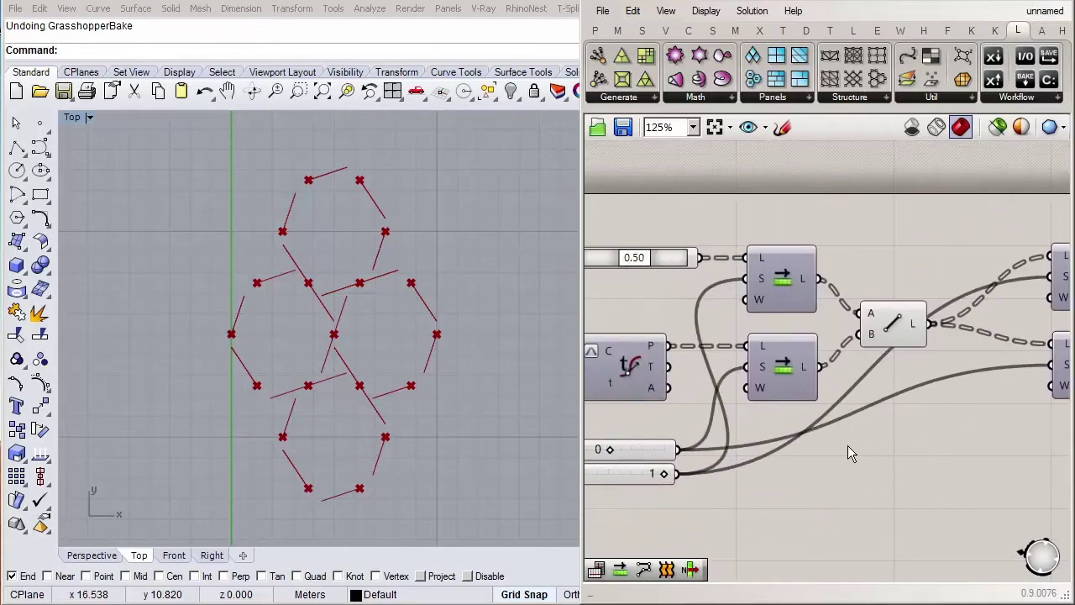
right_drag(943, 416, 764, 441)
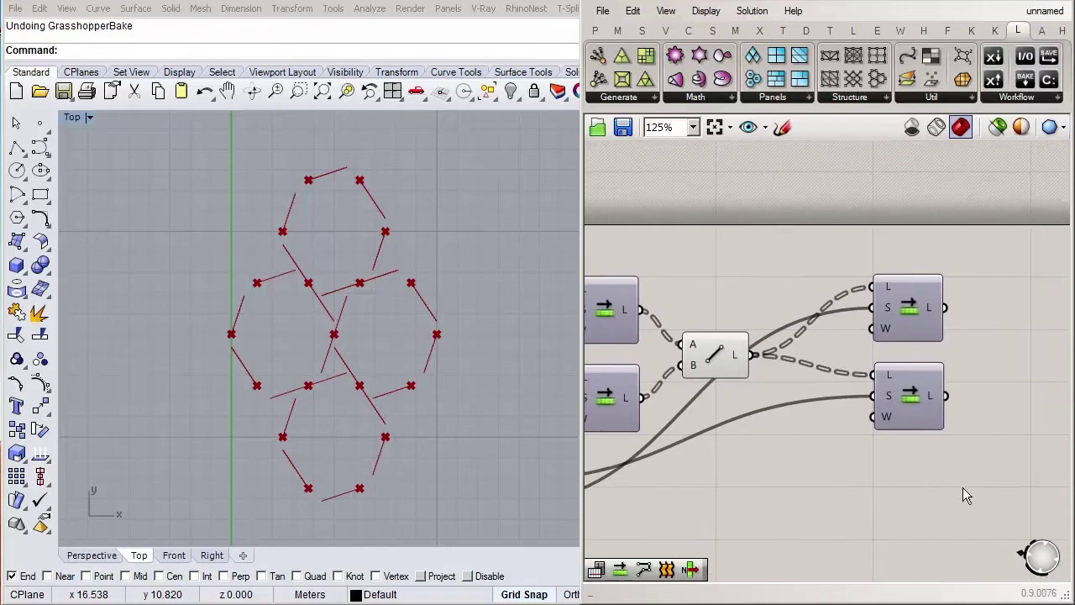
mouse_move(963, 487)
mouse_down()
mouse_move(908, 310)
mouse_move(858, 328)
mouse_up()
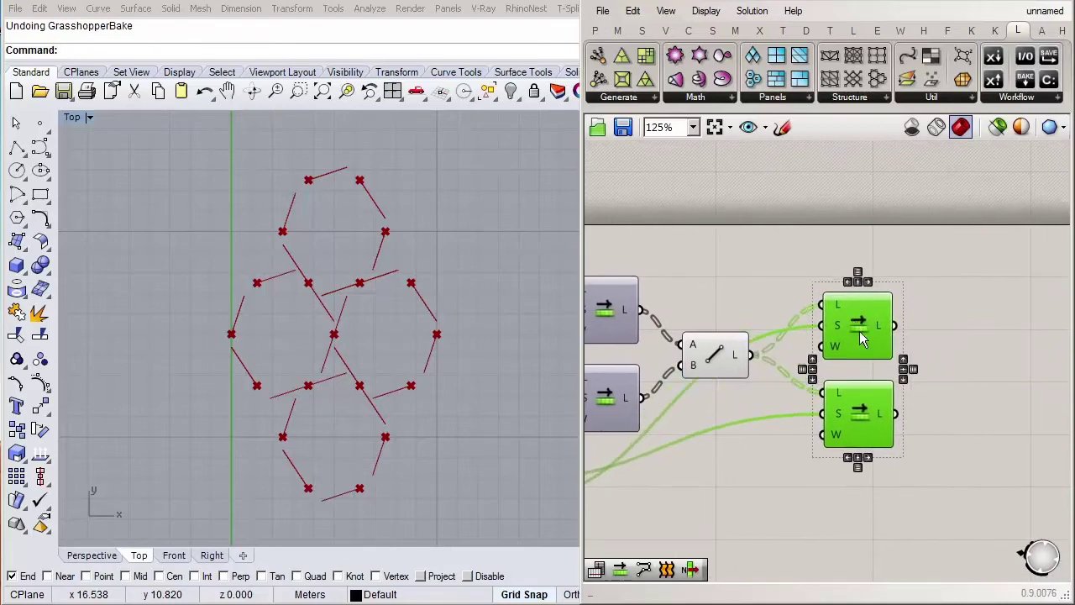
click(915, 389)
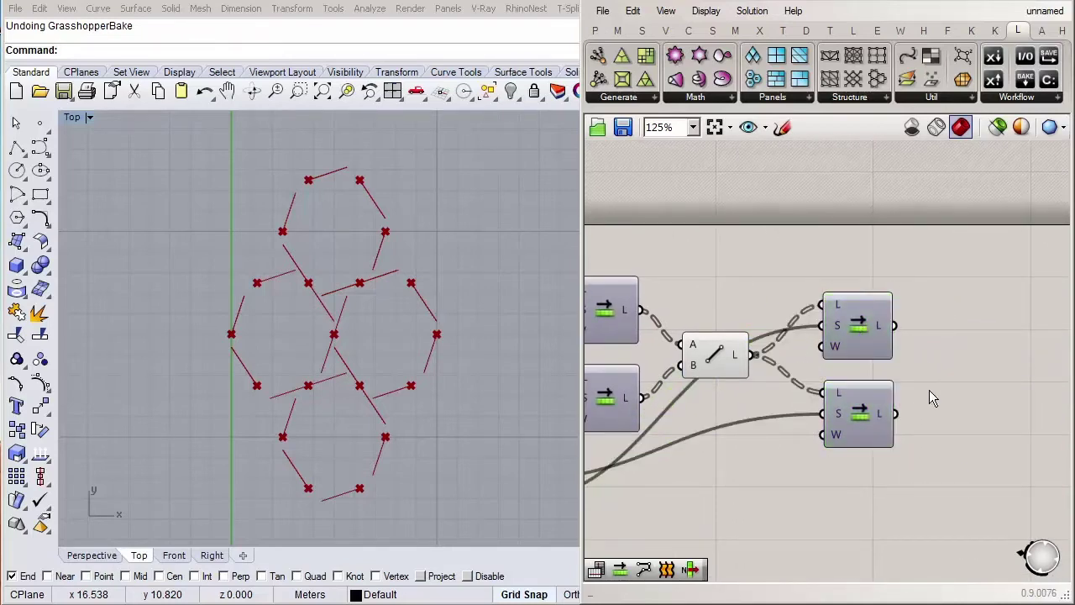
right_drag(929, 390, 836, 398)
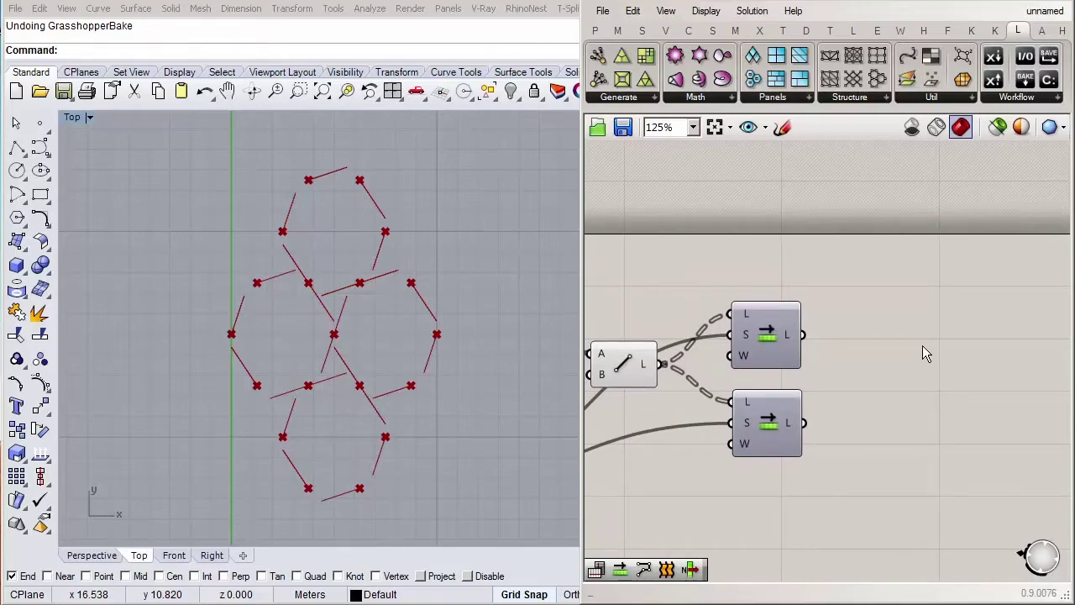
Add a Line | Line intersection, with top Shift List into A and bottom into B.
click(761, 32)
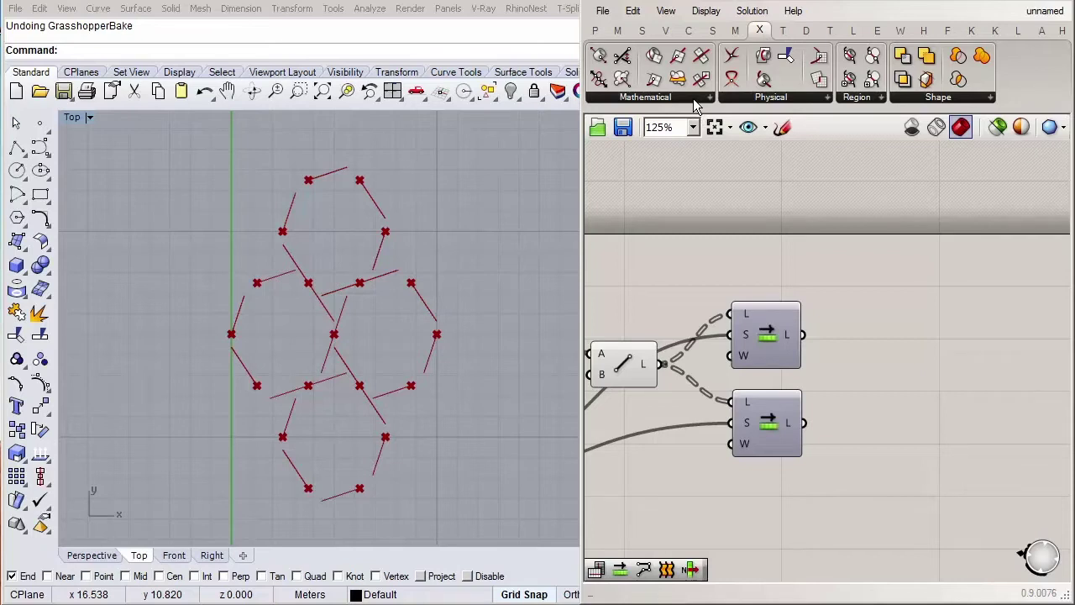
click(693, 98)
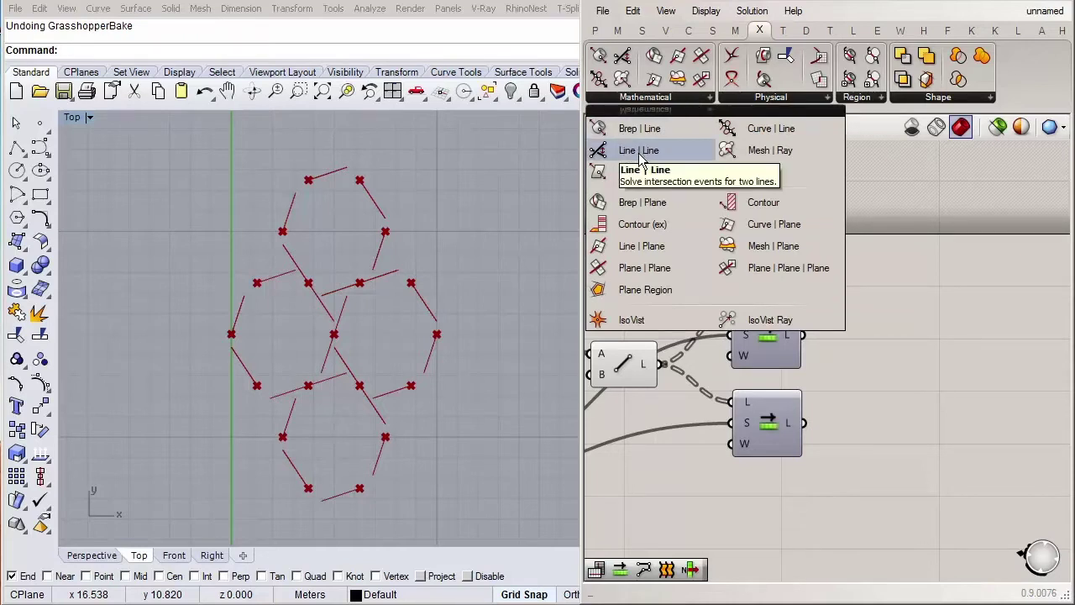
drag(639, 150, 899, 380)
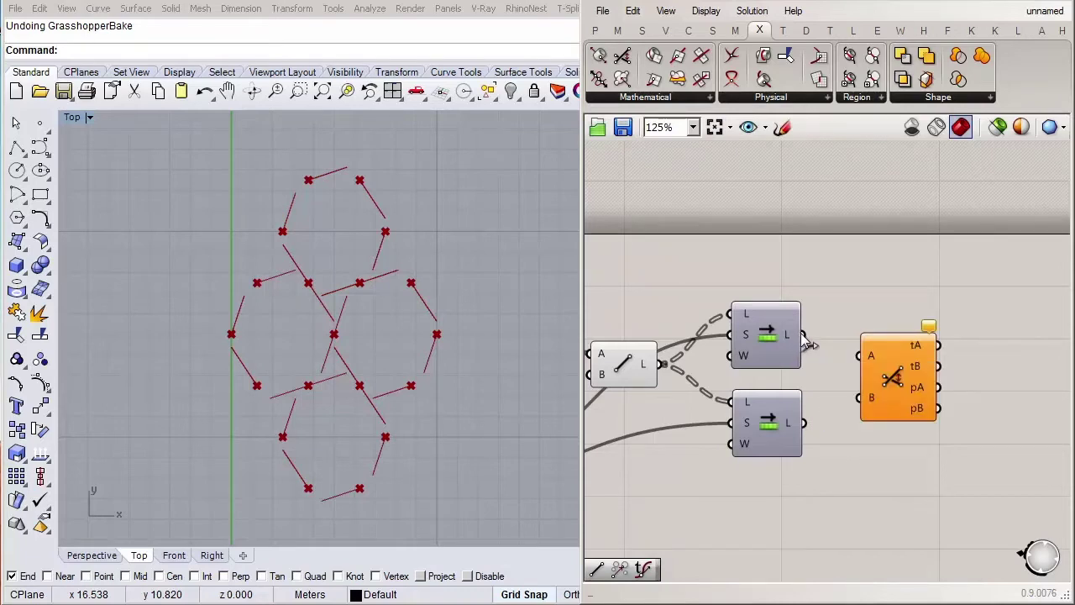
drag(803, 335, 859, 356)
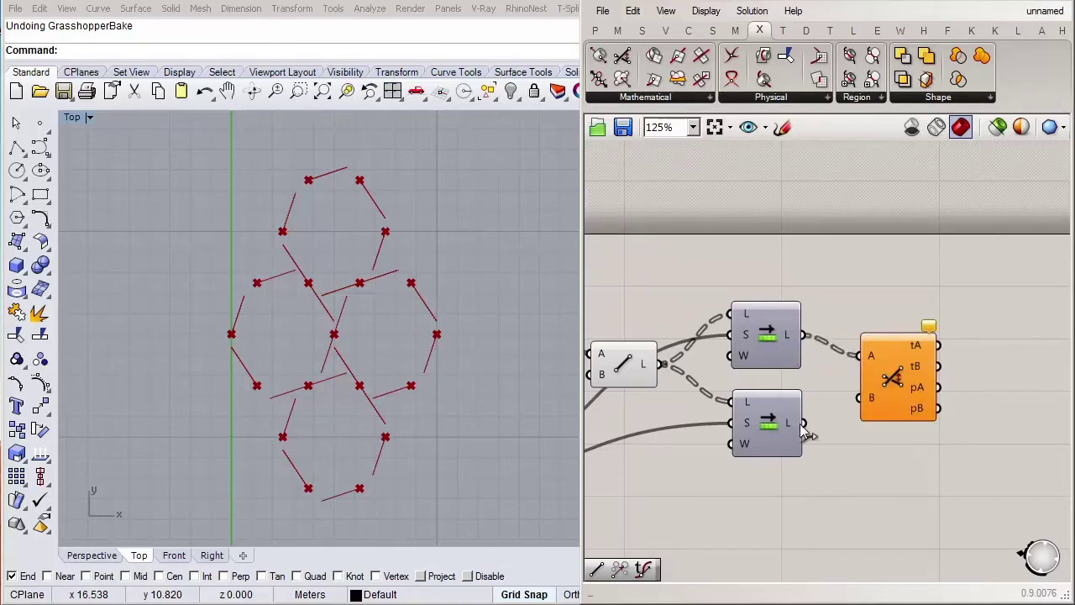
drag(803, 422, 860, 403)
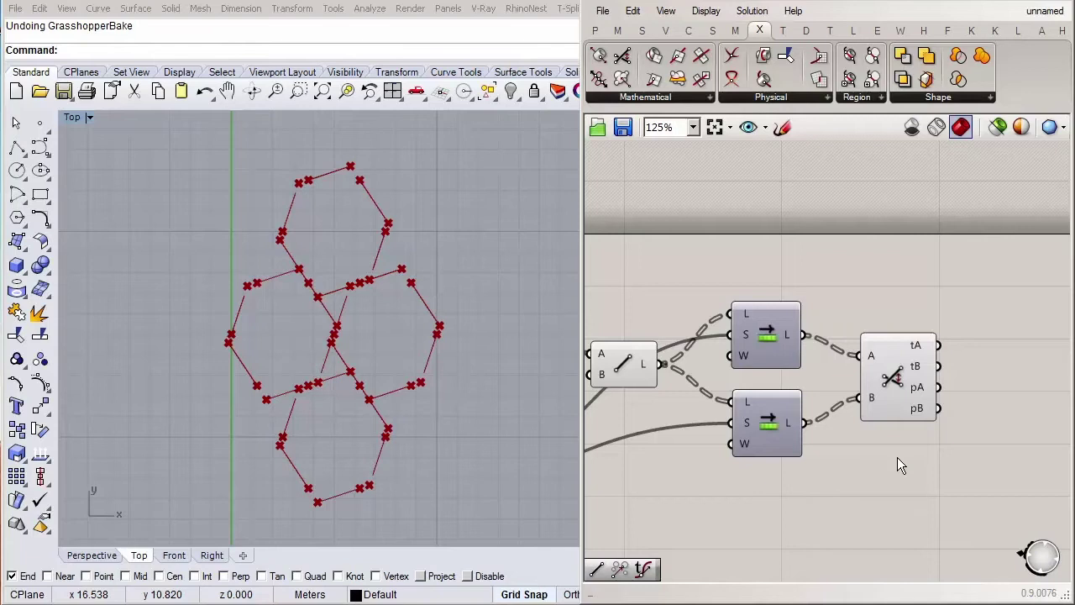
click(892, 382)
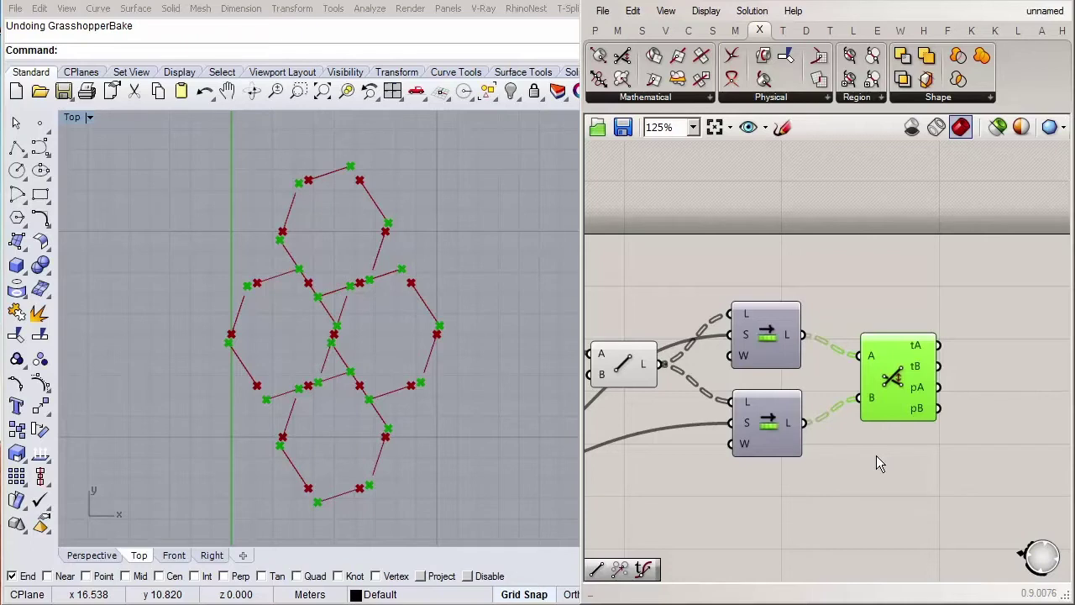
Turn off the Line component's preview.
click(635, 370)
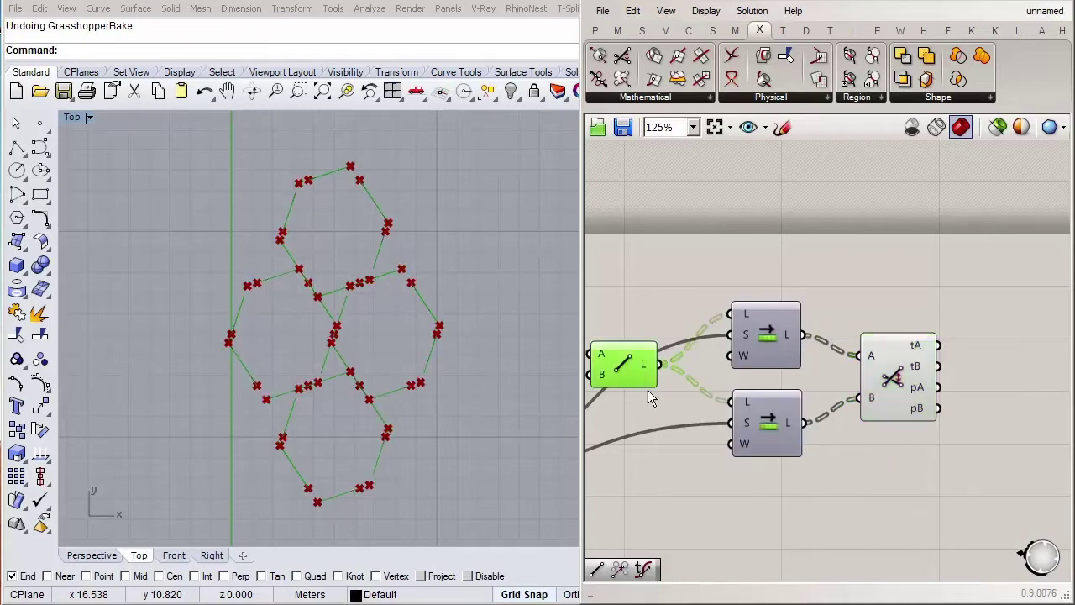
middle_click(678, 453)
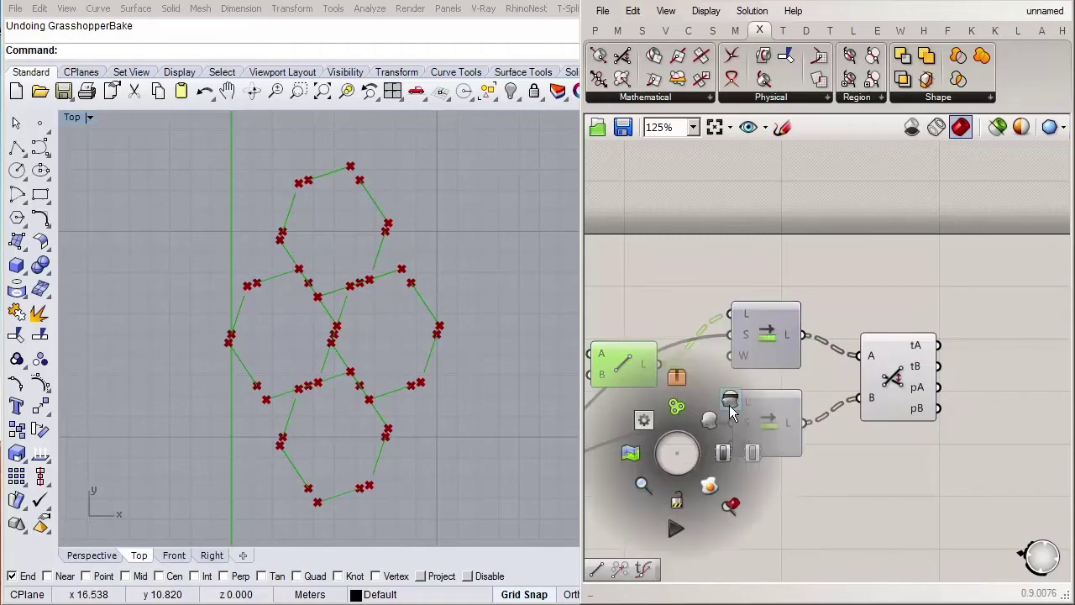
click(645, 489)
key(ctrl+z)
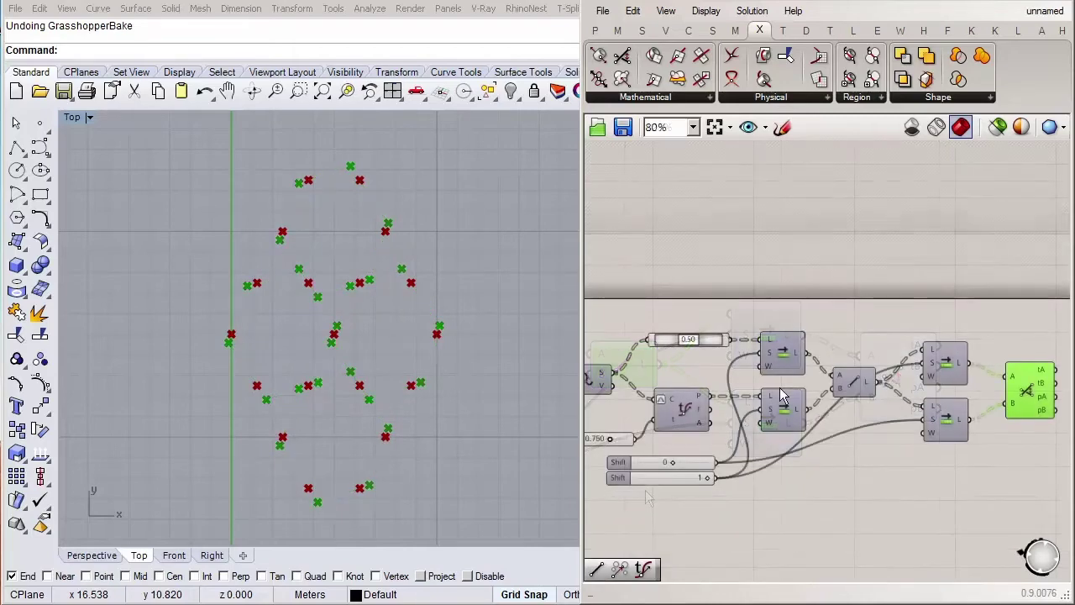
Hide the 0.50 slider's extra point preview in the viewport.
click(712, 344)
middle_click(712, 366)
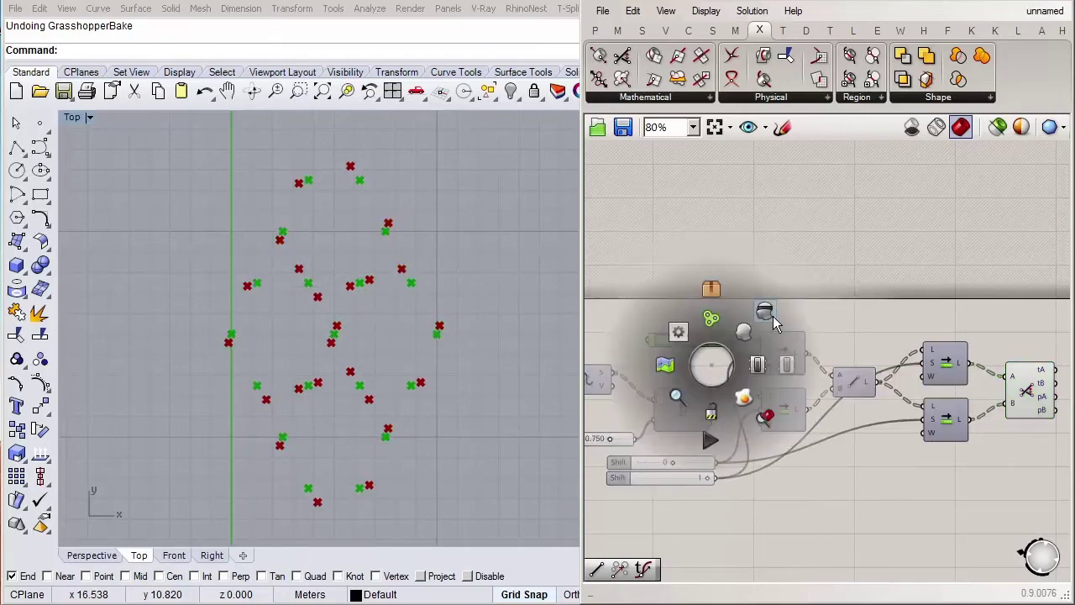
click(774, 326)
Toggle the Line preview back on, then off again to leave only intersection points.
right_drag(977, 469, 905, 473)
scroll(905, 474, up, 1)
click(728, 363)
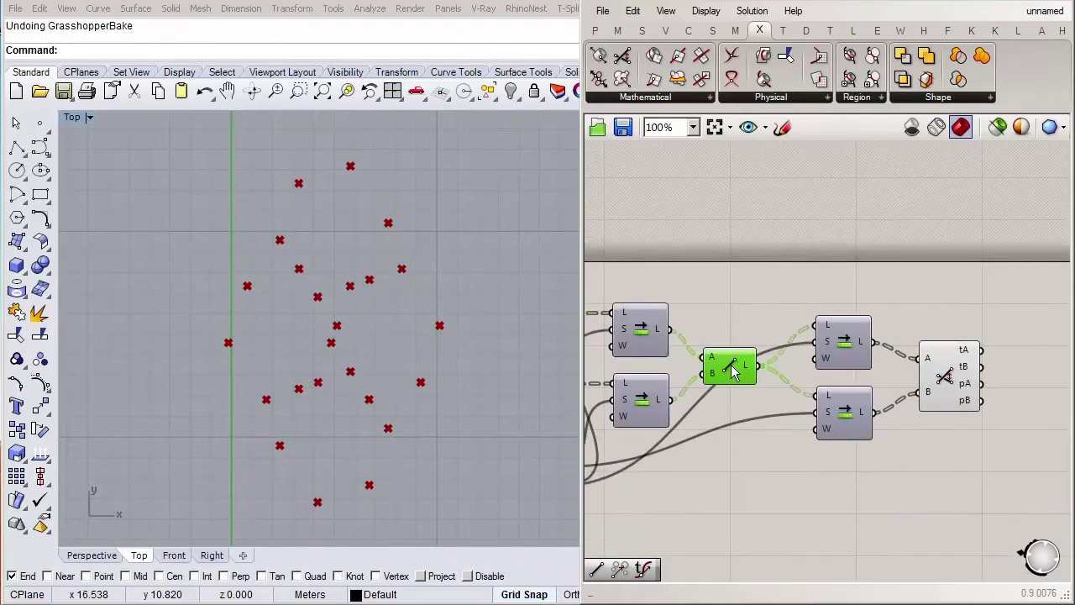
middle_click(775, 430)
click(788, 404)
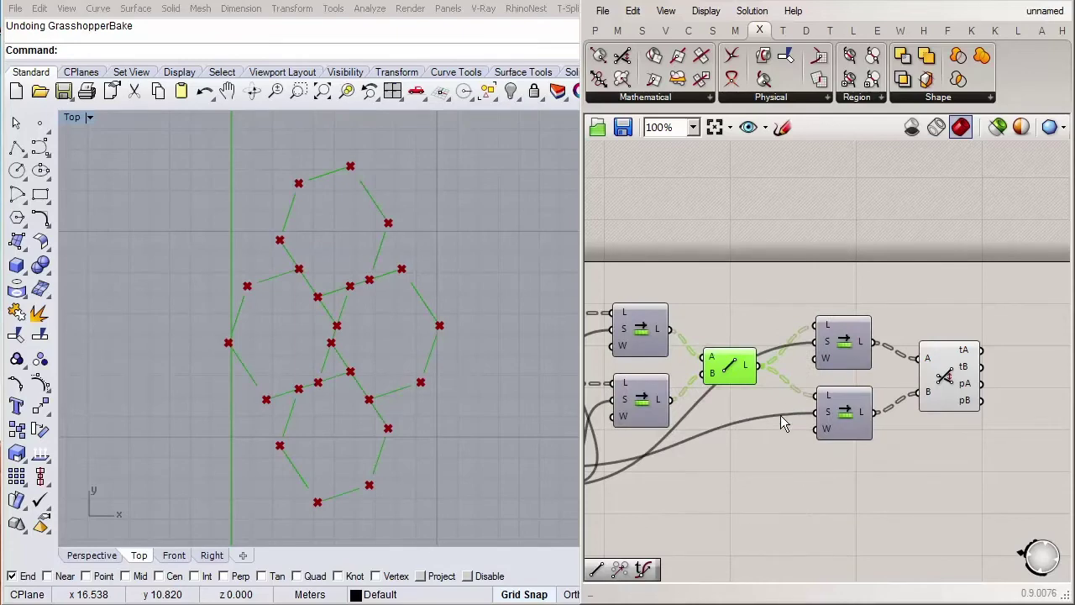
middle_click(780, 417)
click(805, 388)
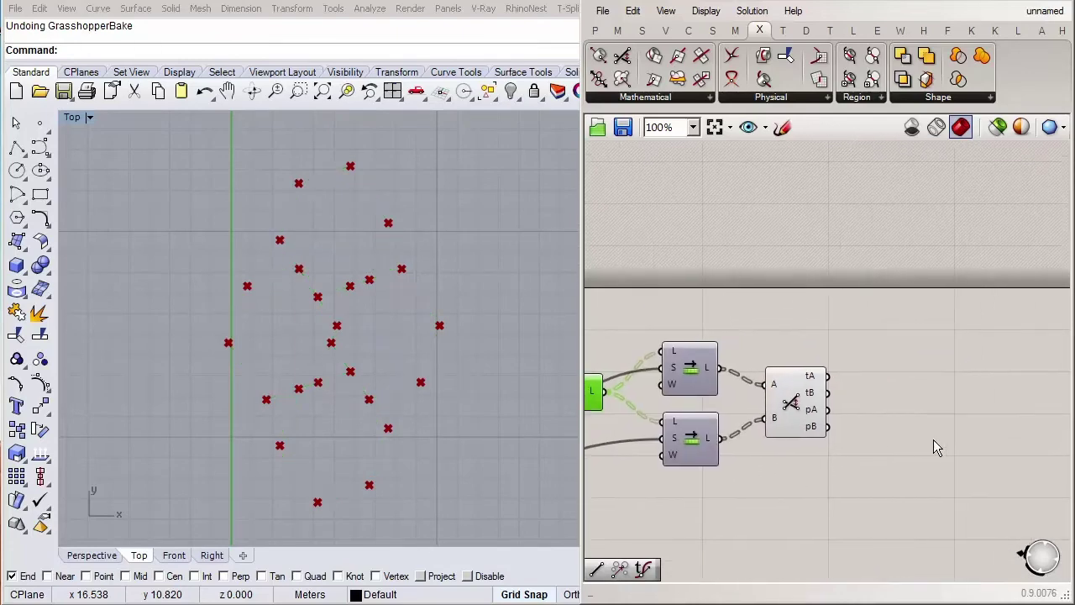
scroll(849, 443, up, 1)
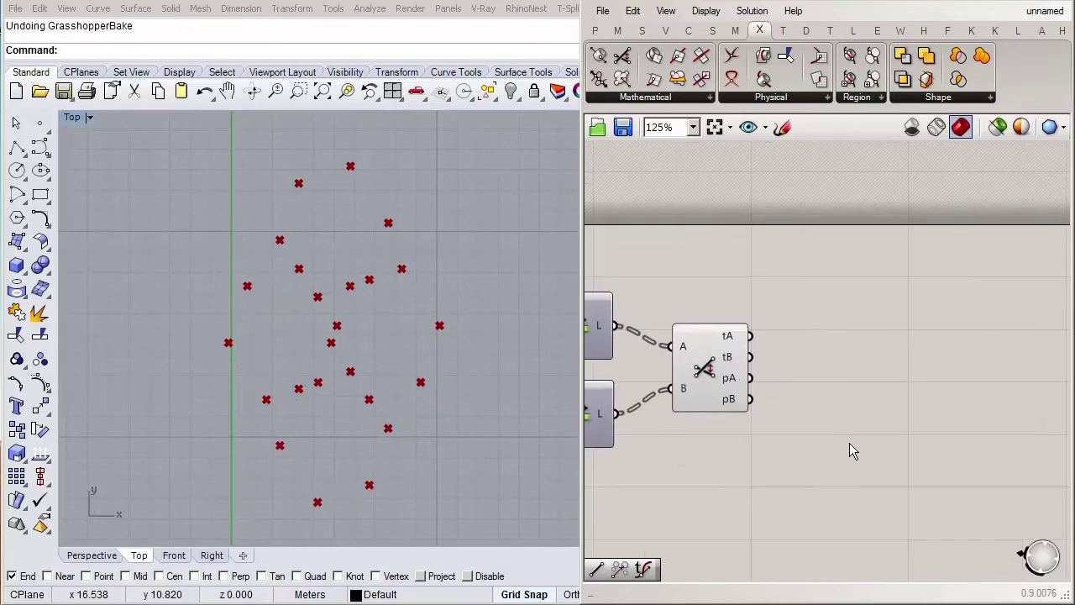
Add a PolyLine component via a 'pol' search and feed intersection points pA into V.
double_click(841, 401)
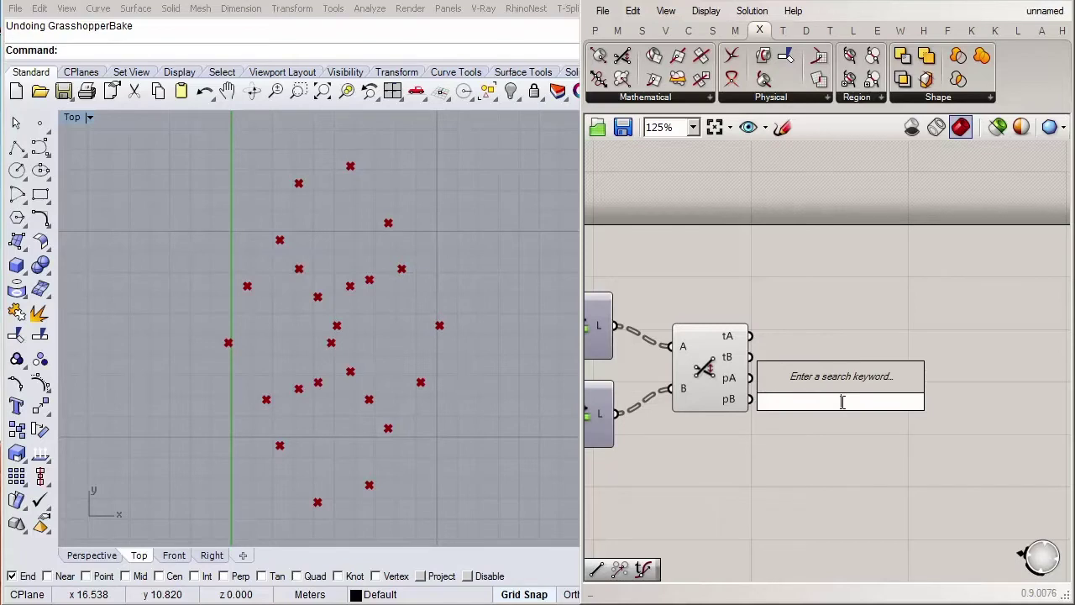
text(pol)
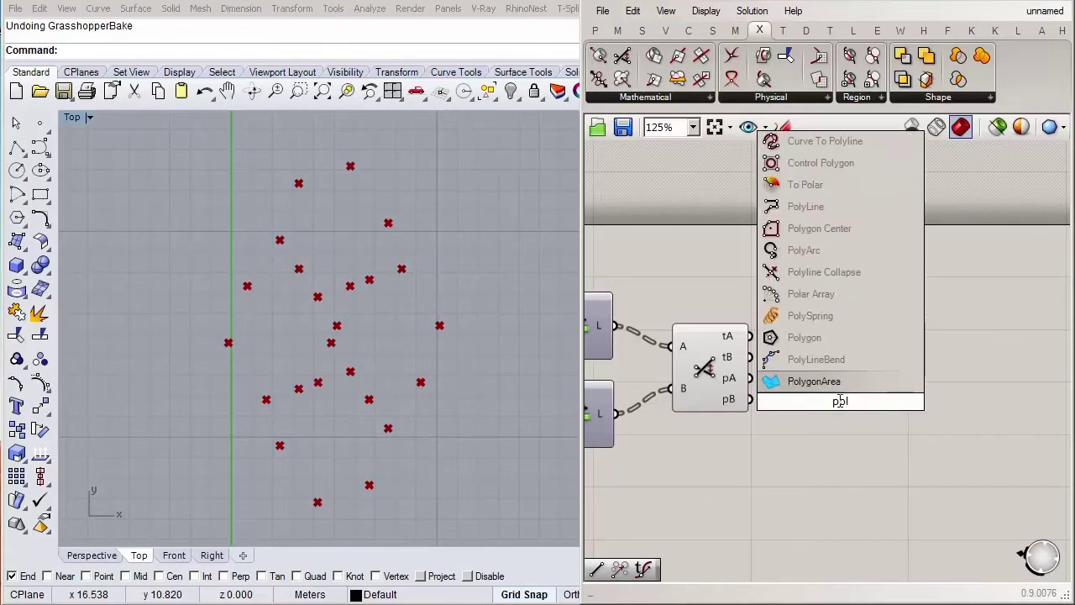
click(829, 217)
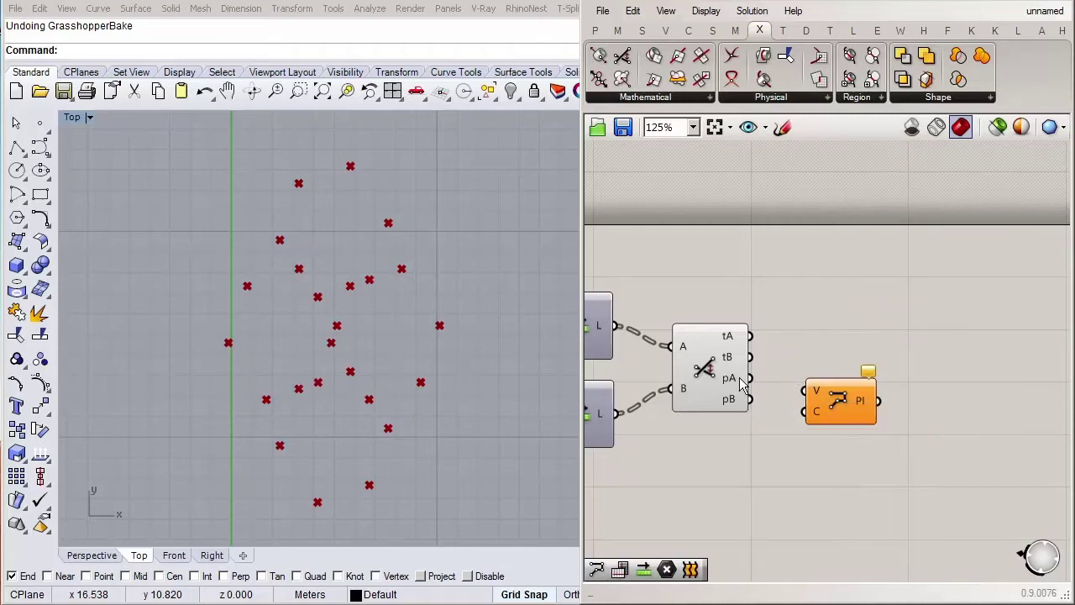
mouse_move(750, 378)
mouse_down()
mouse_move(809, 393)
mouse_move(859, 390)
mouse_up()
click(843, 430)
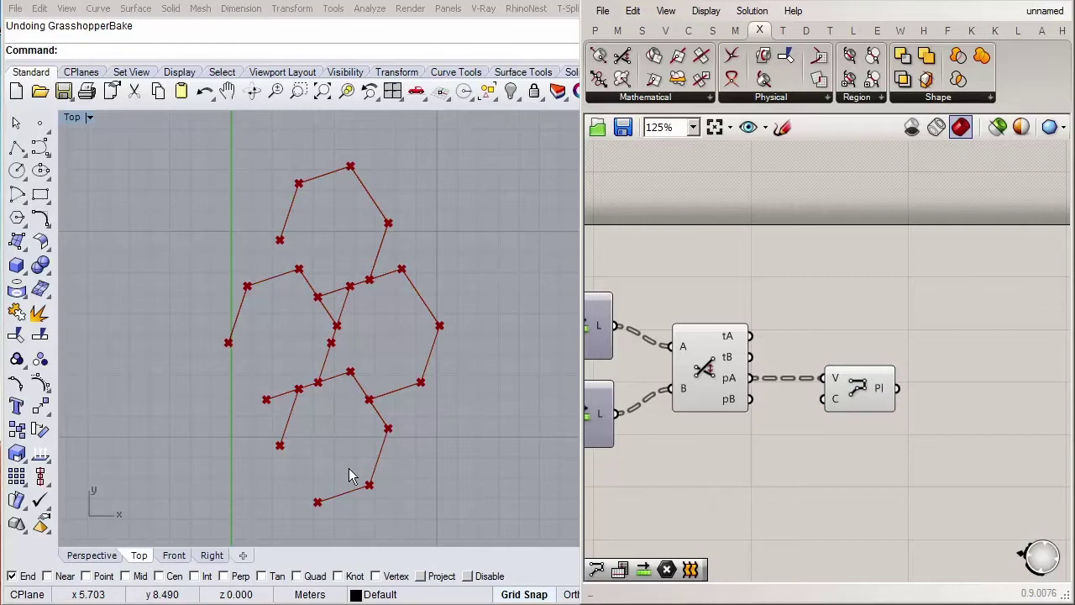
scroll(350, 476, up, 2)
scroll(384, 443, up, 2)
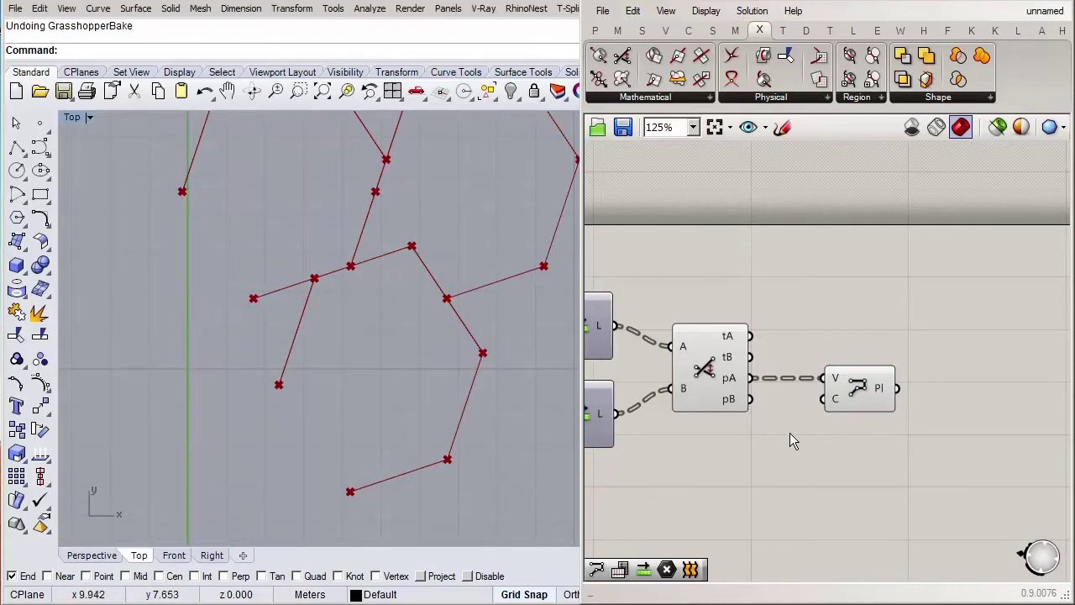
Set the PolyLine's C input to Boolean True to close the hexagons.
right_click(836, 401)
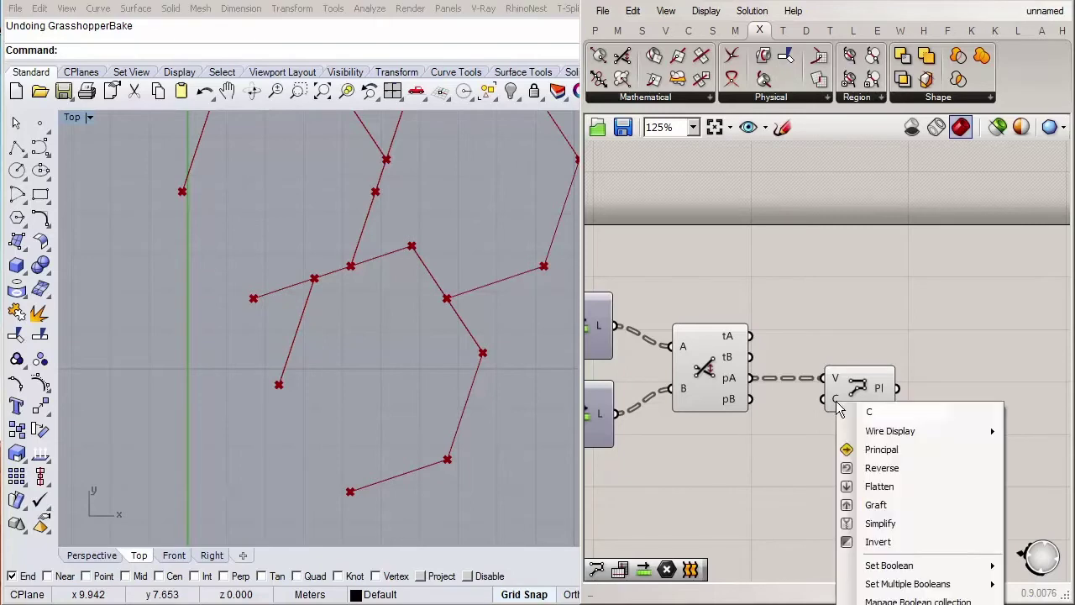
mouse_move(889, 566)
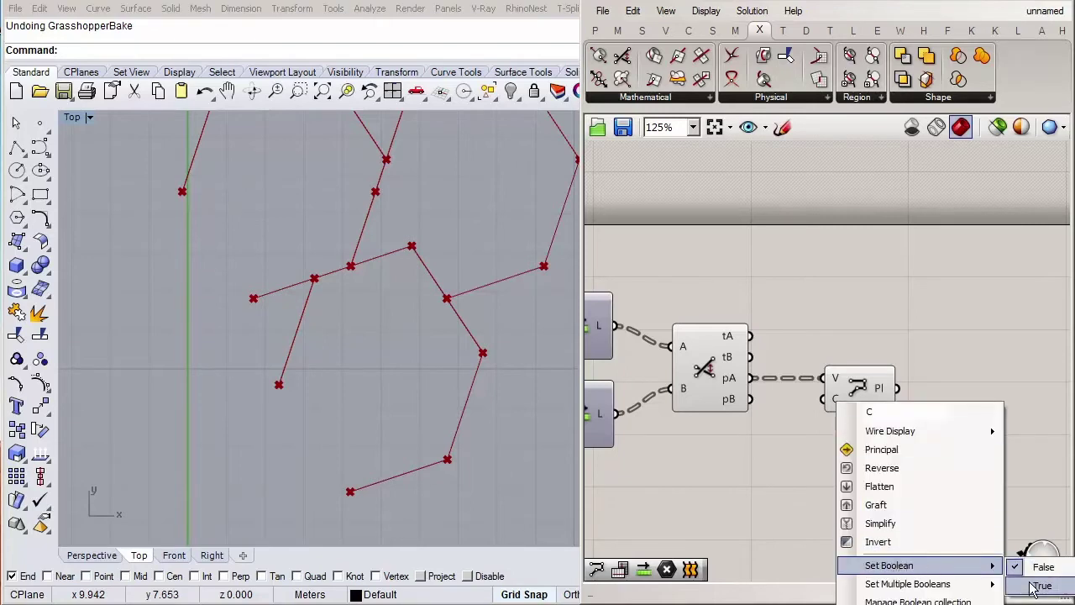
click(1035, 584)
scroll(618, 575, down, 1)
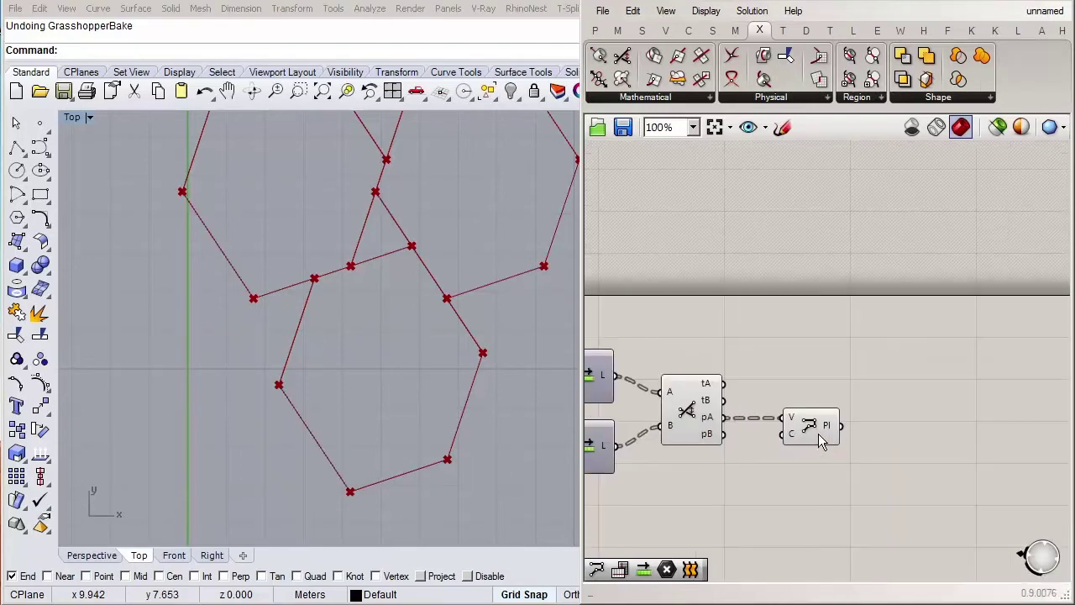
click(818, 433)
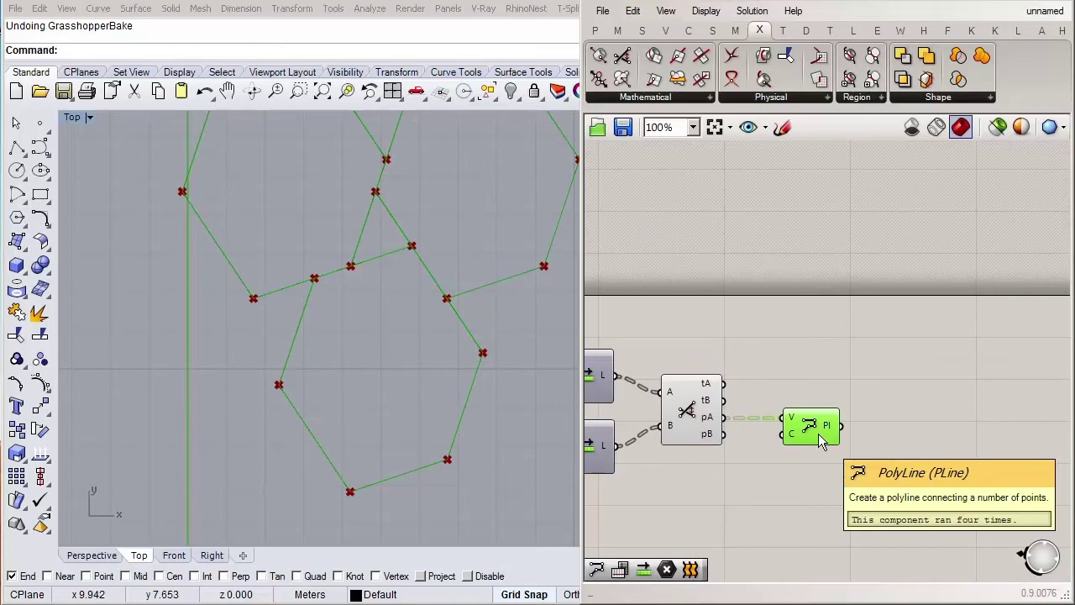
Enter 0.5 as the rotation Parameter slider value.
right_drag(818, 434, 898, 435)
scroll(733, 489, down, 3)
scroll(686, 438, up, 3)
scroll(687, 439, up, 1)
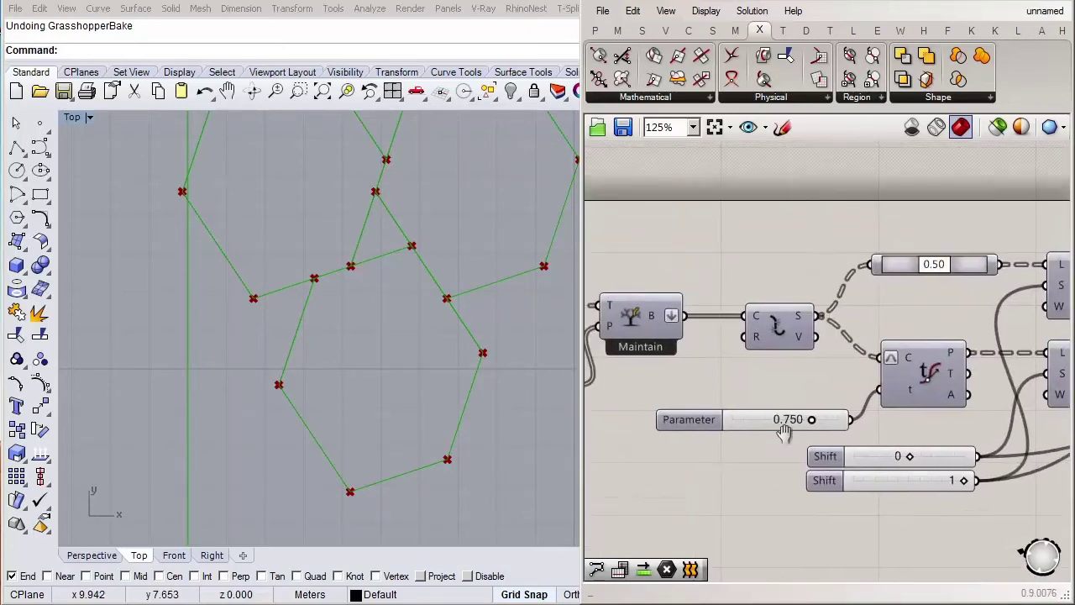
drag(781, 439, 759, 441)
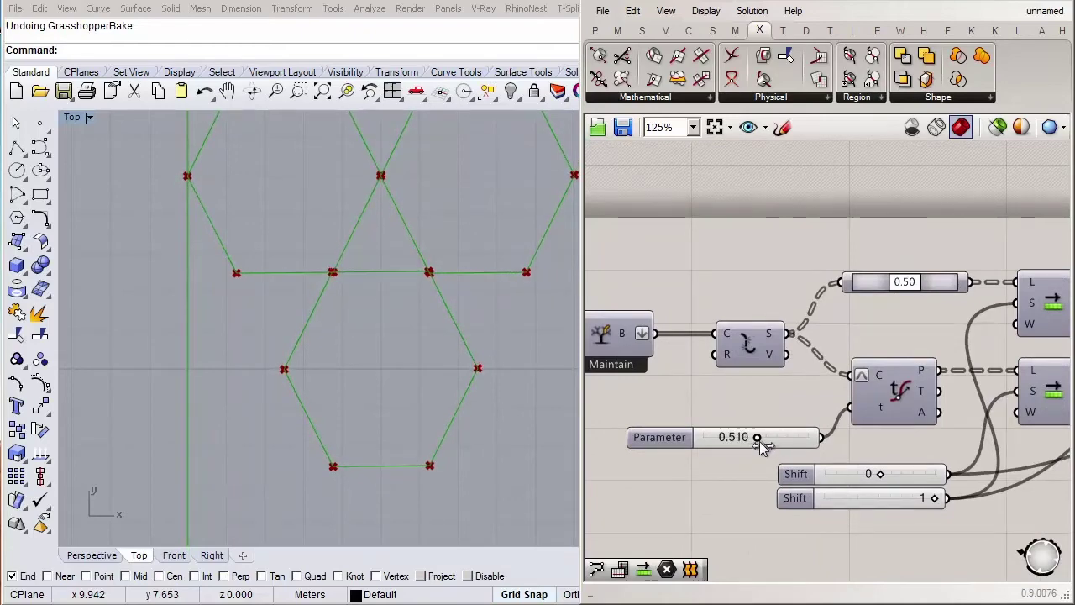
double_click(760, 441)
text(0.)
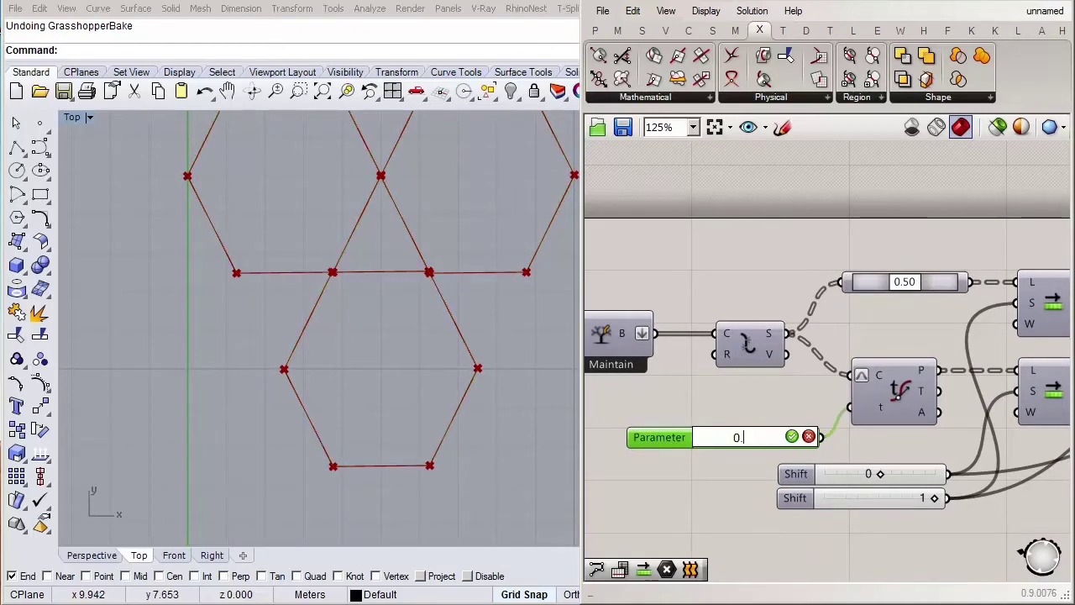
text(6)
key(BackSpace)
text(5)
key(Return)
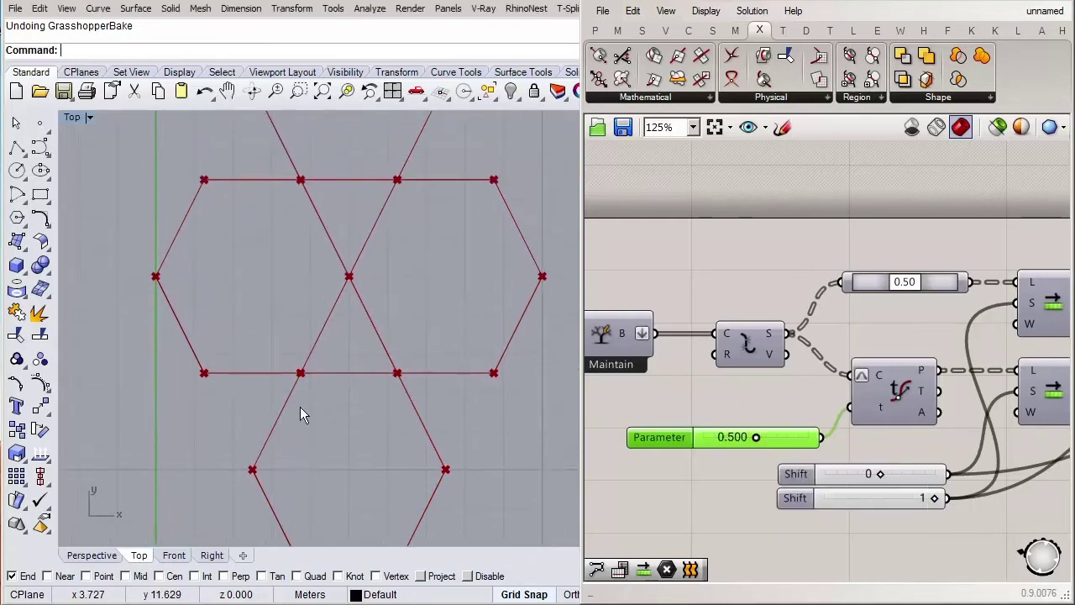
Drag the Parameter to distort the hexagons, then retype 0.5 for a regular grid.
scroll(300, 407, down, 5)
scroll(318, 390, up, 3)
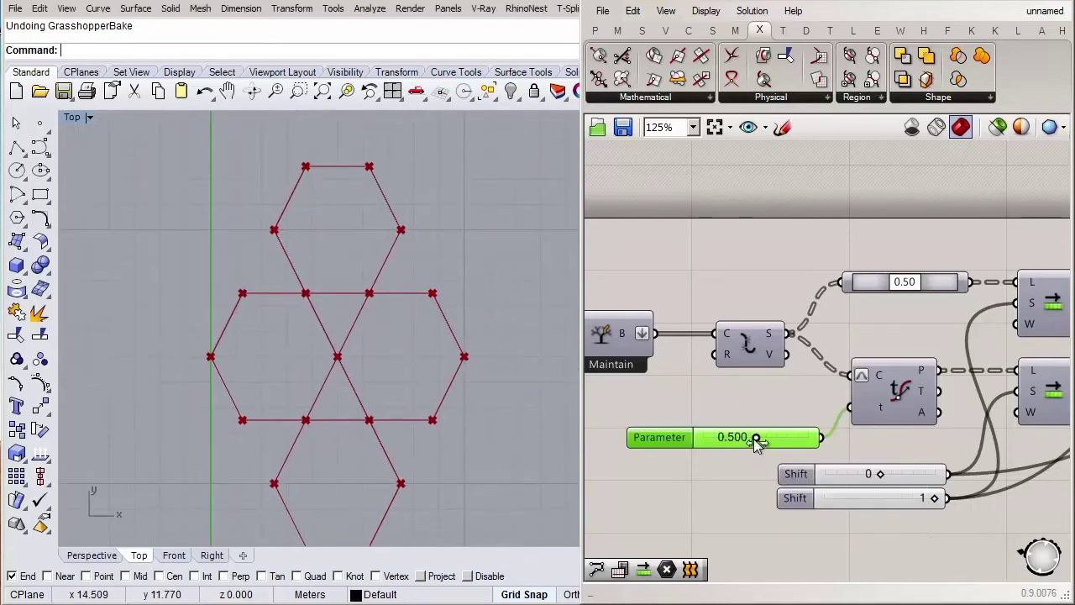
mouse_move(756, 439)
mouse_down()
mouse_move(786, 437)
mouse_move(761, 437)
mouse_up()
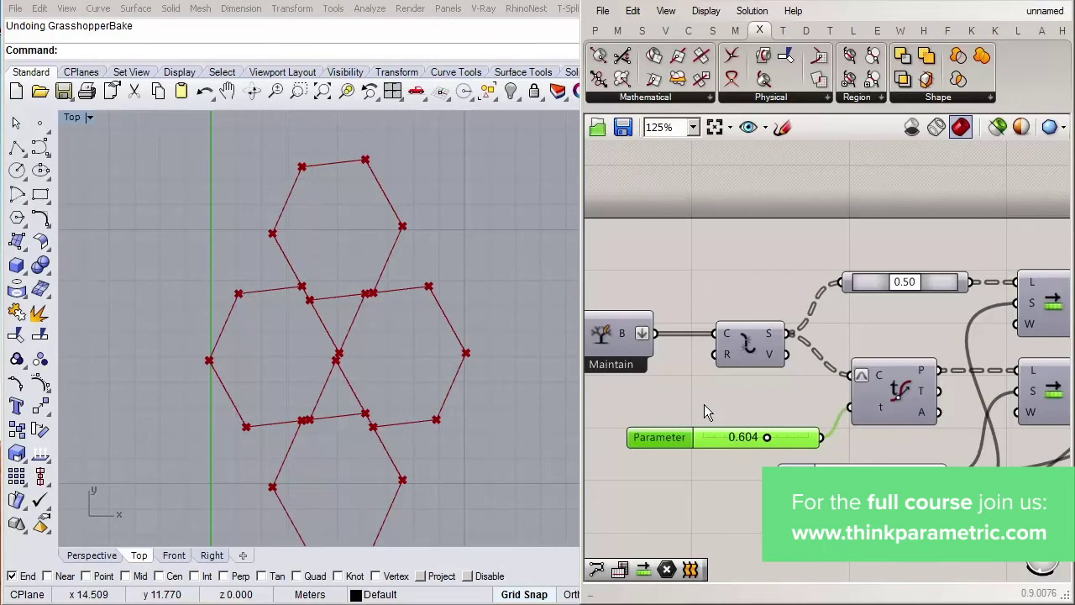
mouse_move(766, 437)
mouse_down()
mouse_move(757, 440)
mouse_move(799, 440)
mouse_up()
double_click(799, 439)
text(0.)
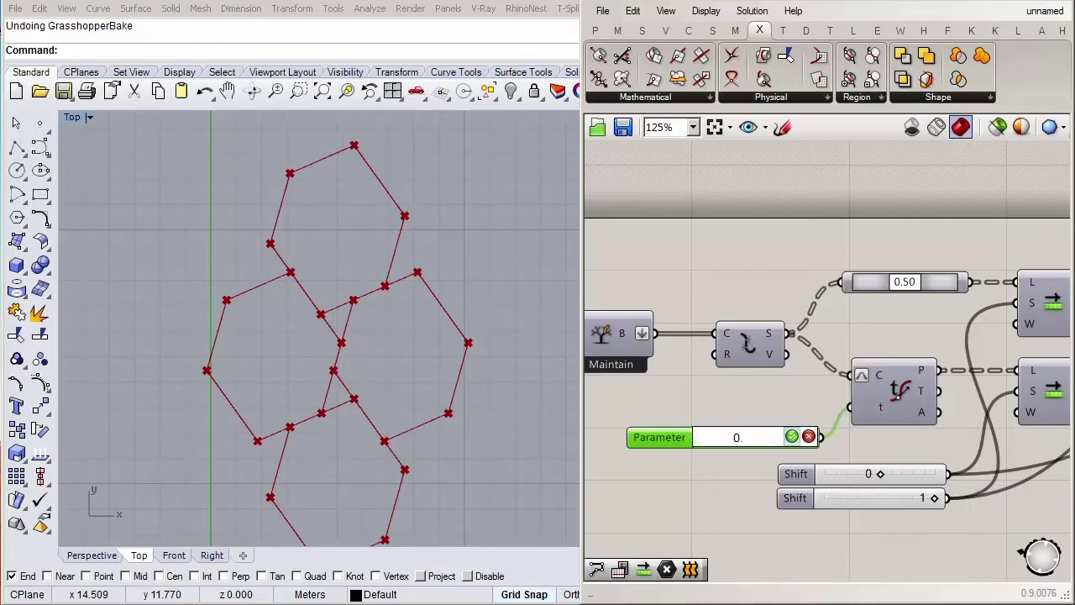
text(5)
key(Return)
right_drag(953, 447, 827, 447)
Turn off the intersection component's point preview.
scroll(780, 411, down, 2)
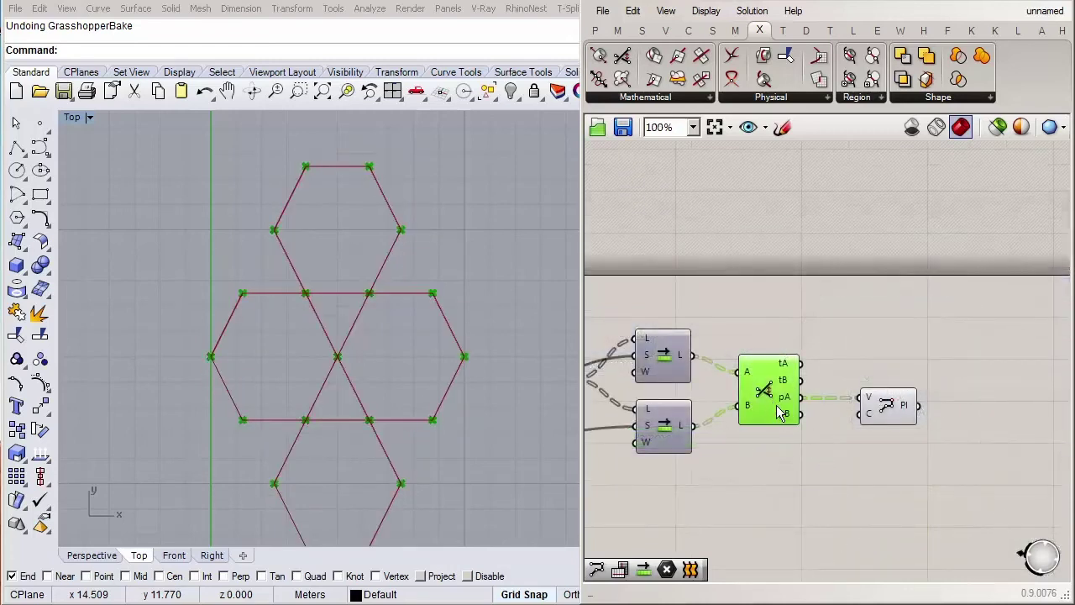
middle_click(780, 411)
click(844, 365)
click(750, 469)
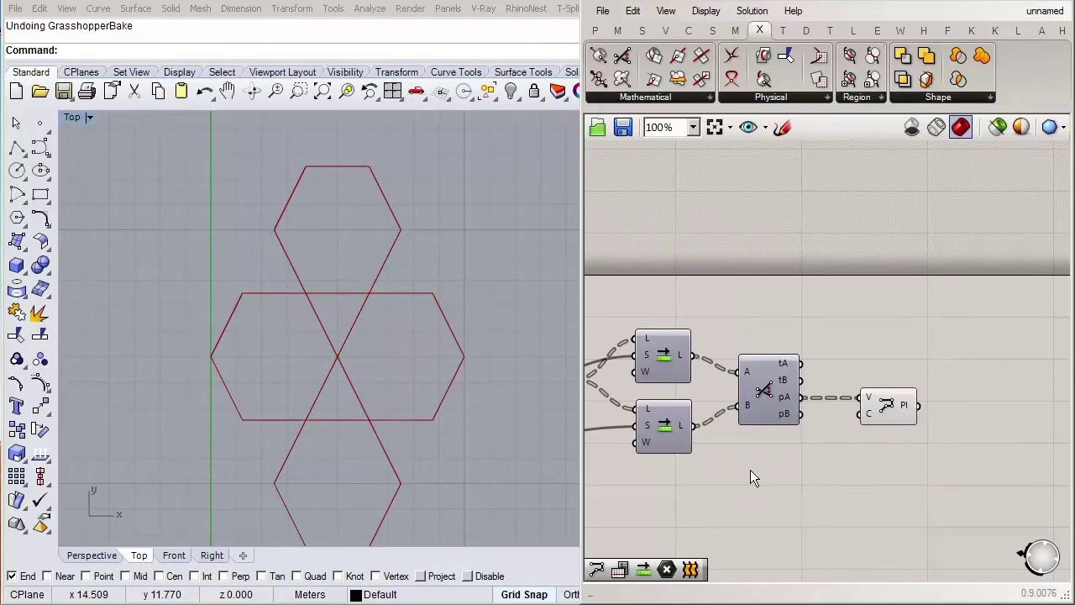
Flatten the curve component's C input and wire the Dispatch B output into it.
scroll(707, 464, down, 3)
right_drag(812, 453, 833, 447)
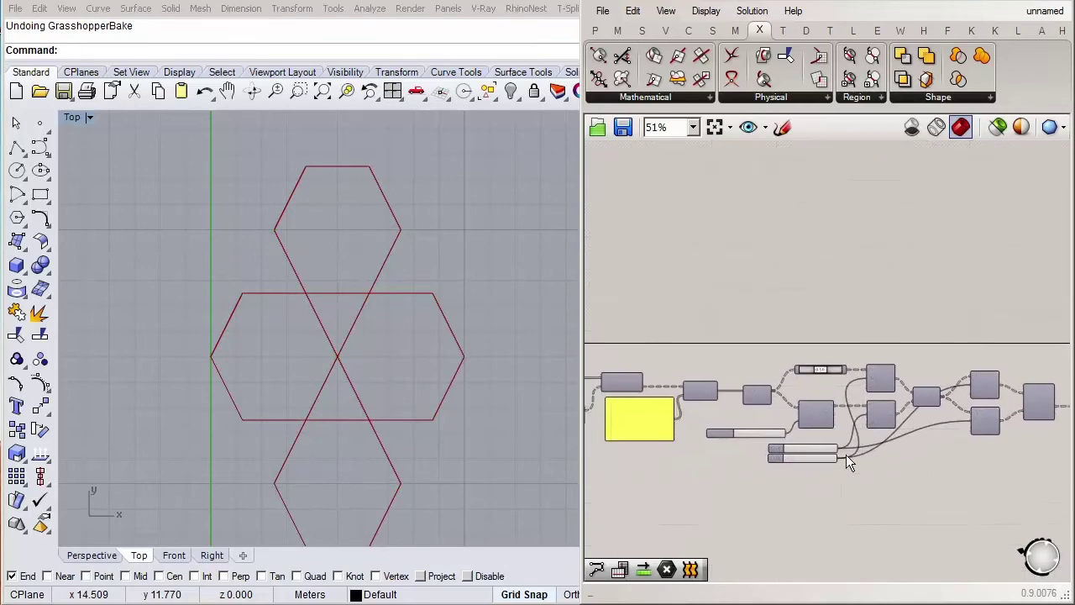
scroll(833, 439, up, 4)
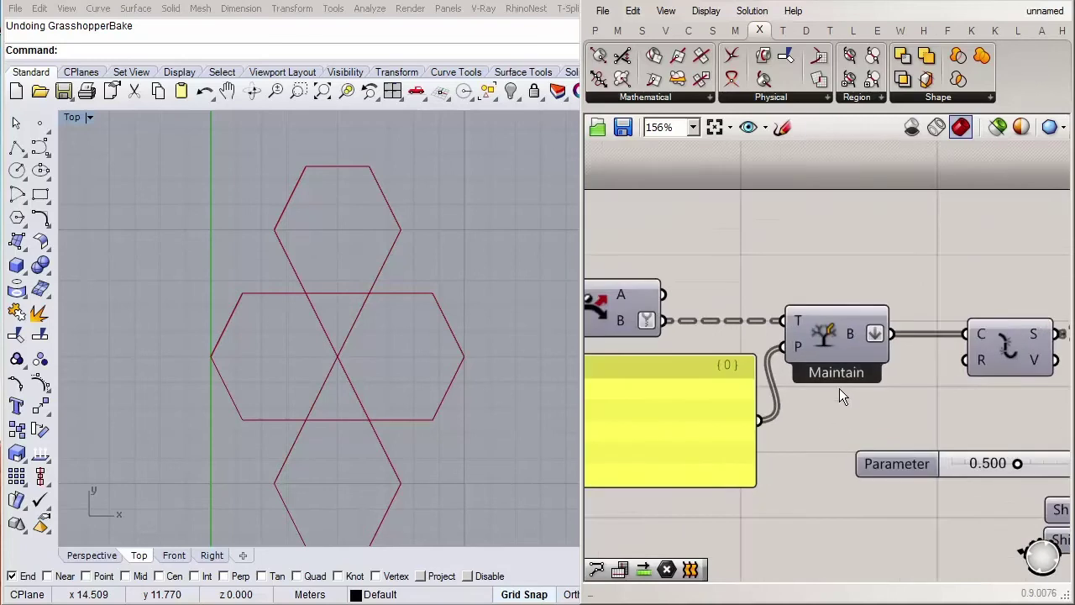
scroll(839, 388, down, 1)
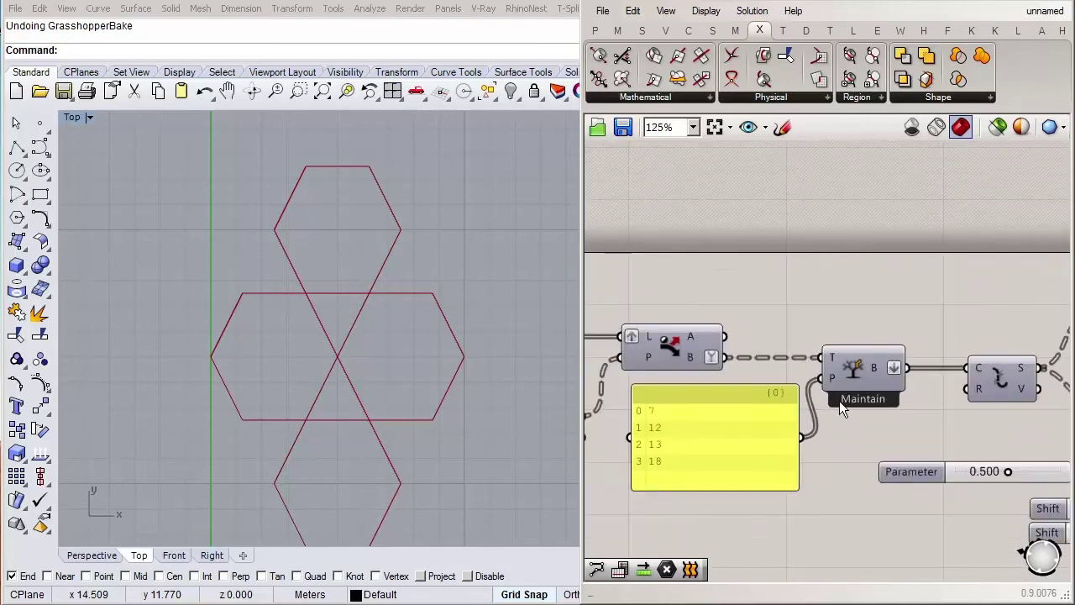
drag(862, 371, 857, 421)
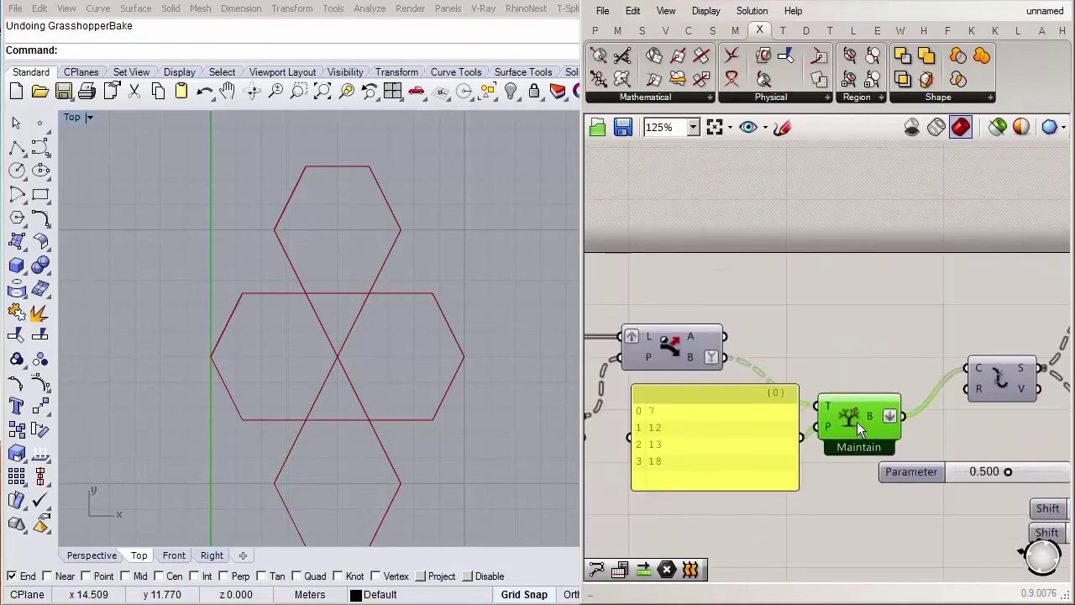
right_click(974, 376)
click(1029, 510)
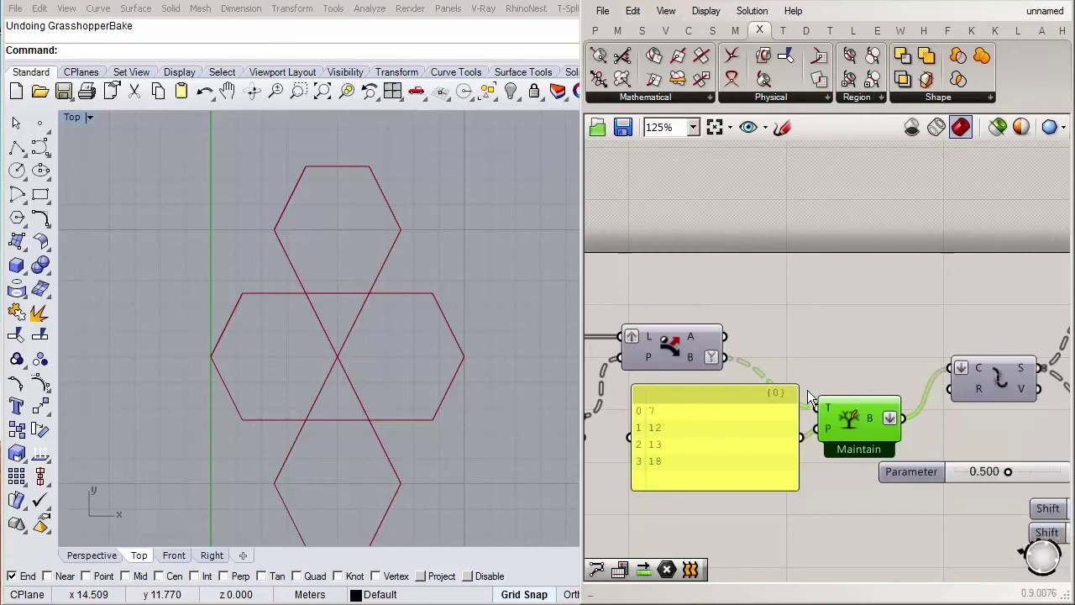
drag(725, 358, 958, 368)
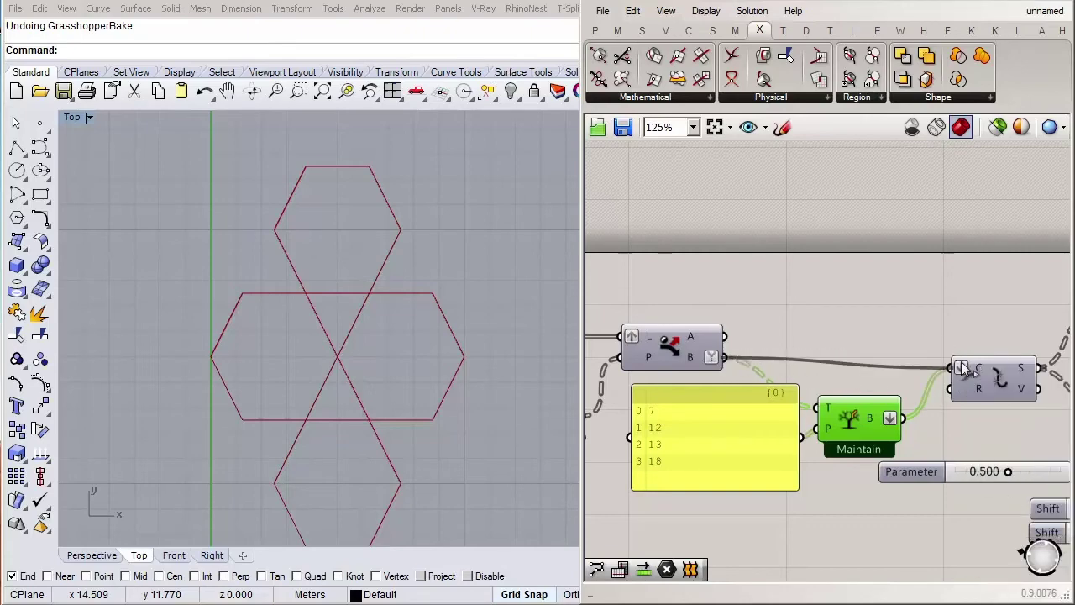
Pan and zoom the Top view to inspect the full hexagon field.
right_drag(400, 356, 292, 397)
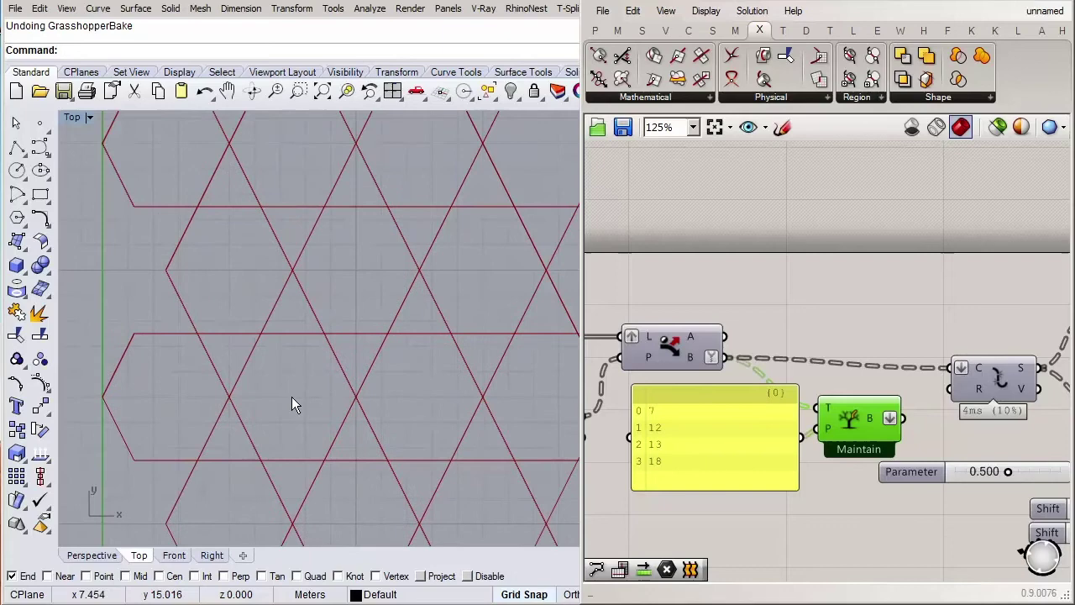
scroll(291, 397, down, 2)
scroll(291, 396, down, 2)
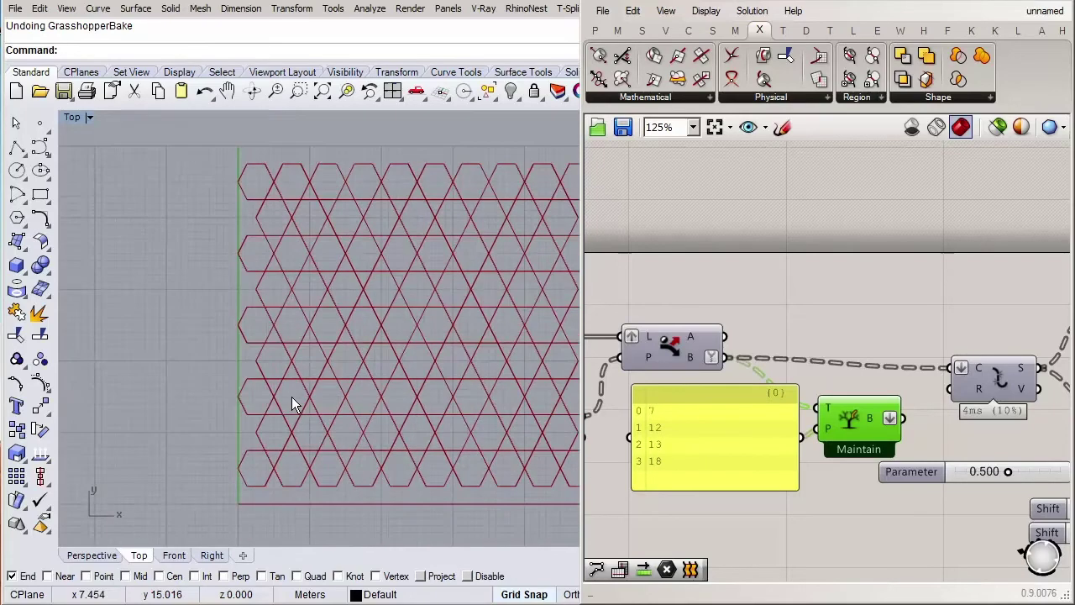
scroll(292, 397, down, 2)
scroll(314, 415, up, 1)
scroll(314, 416, up, 1)
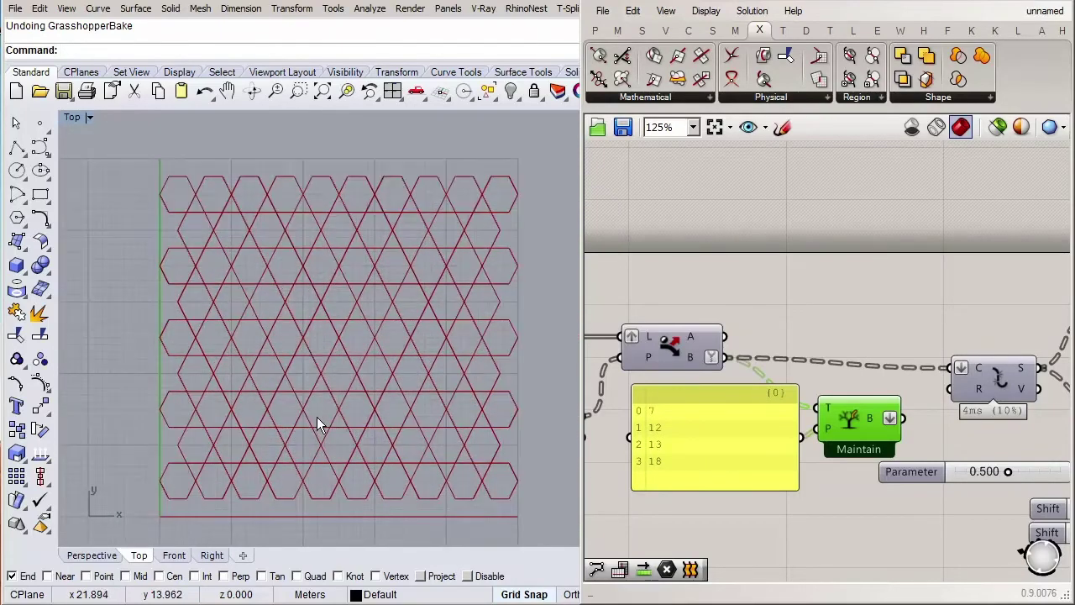
scroll(671, 485, down, 2)
Adjust the V Divisions slider to make the hexagon grid denser vertically.
right_drag(704, 495, 752, 492)
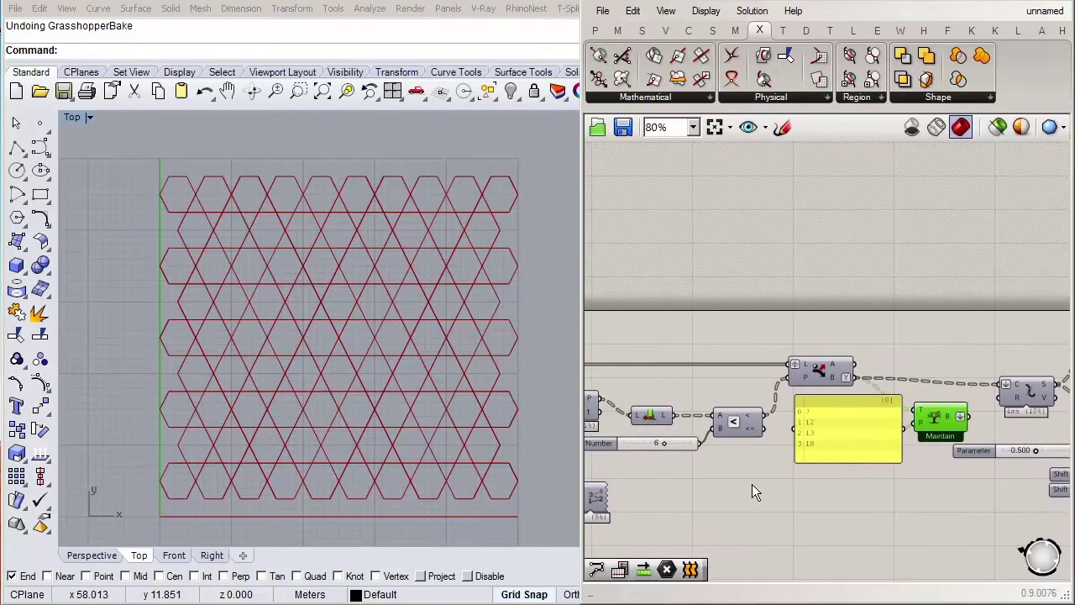
right_drag(673, 484, 861, 494)
scroll(861, 494, up, 3)
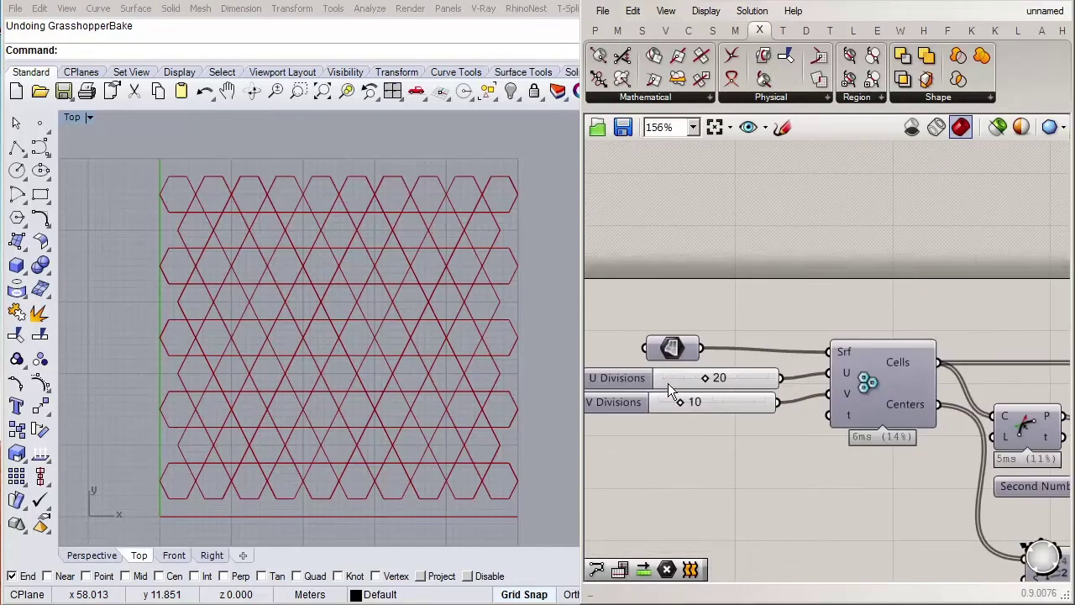
mouse_move(683, 409)
mouse_down()
mouse_move(710, 409)
mouse_move(690, 410)
mouse_move(689, 377)
mouse_move(725, 377)
mouse_move(709, 409)
mouse_move(696, 410)
mouse_up()
right_drag(933, 420, 747, 398)
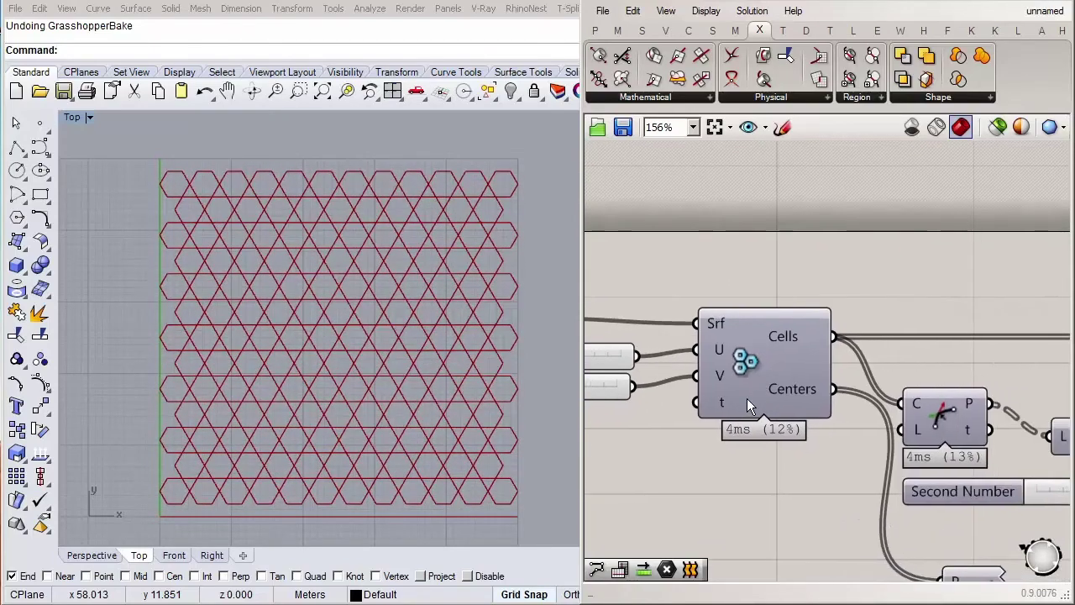
scroll(747, 398, down, 3)
scroll(965, 433, up, 3)
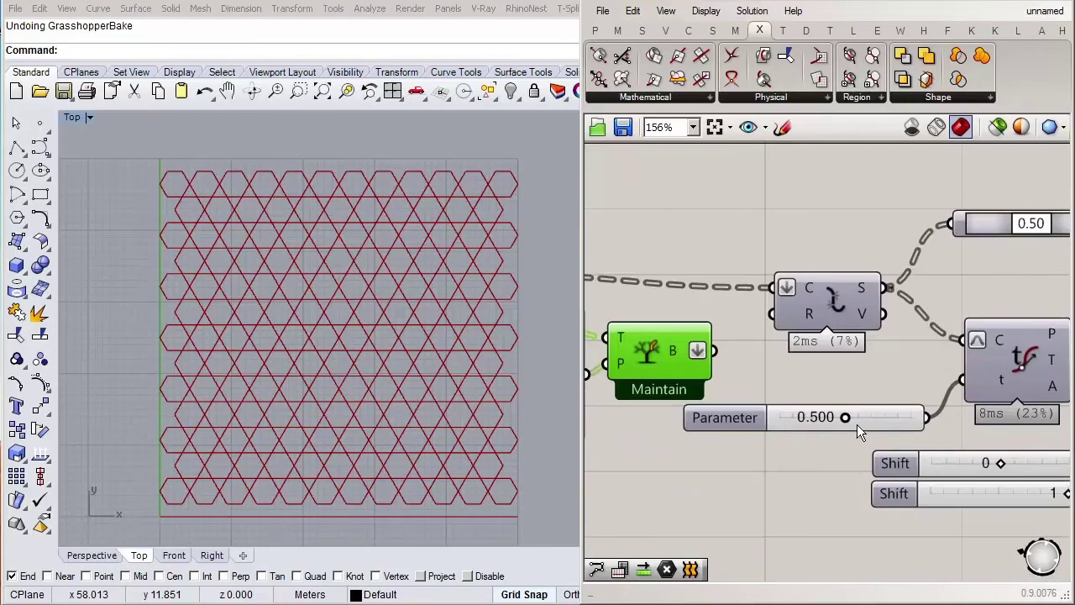
Raise the rotation Parameter slider to about 0.743, twisting every hexagon.
mouse_move(844, 418)
mouse_down()
mouse_move(897, 418)
mouse_move(798, 405)
mouse_move(916, 418)
mouse_move(877, 417)
mouse_up()
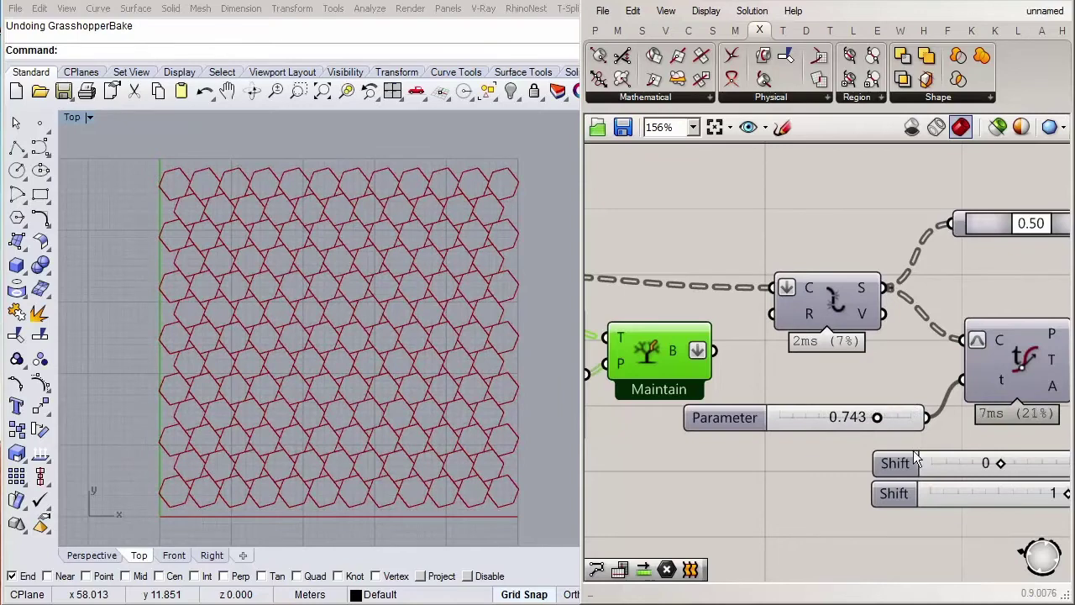
scroll(841, 441, down, 2)
scroll(802, 428, down, 2)
scroll(805, 423, down, 2)
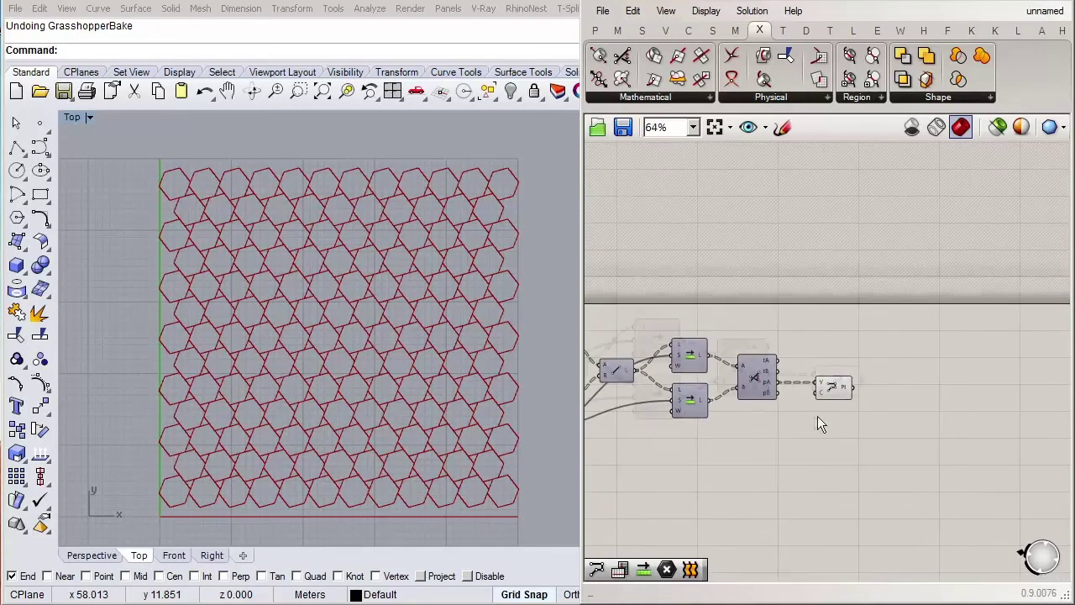
scroll(816, 418, up, 1)
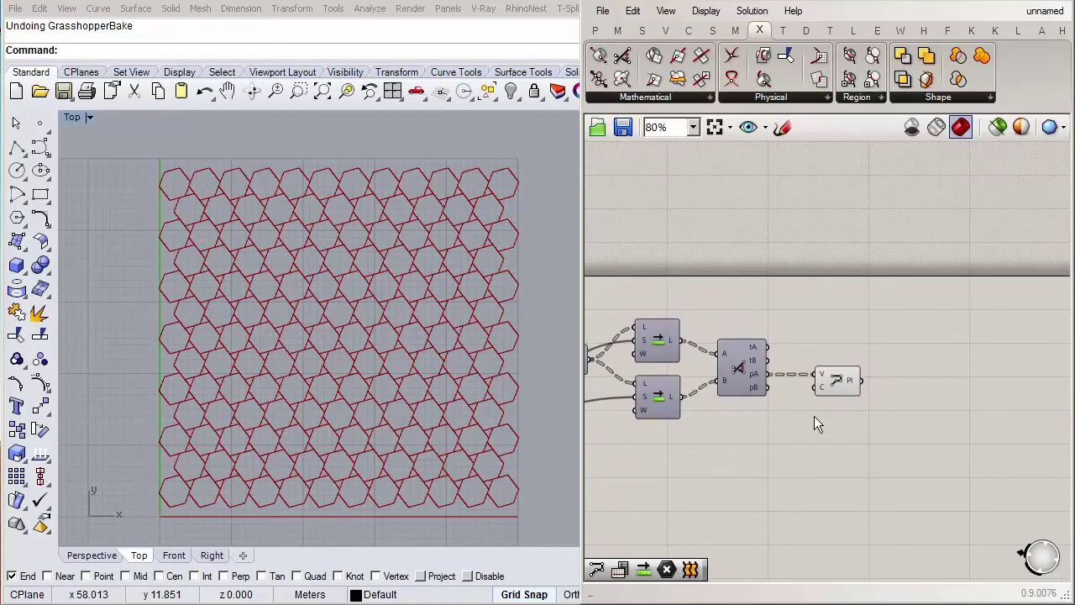